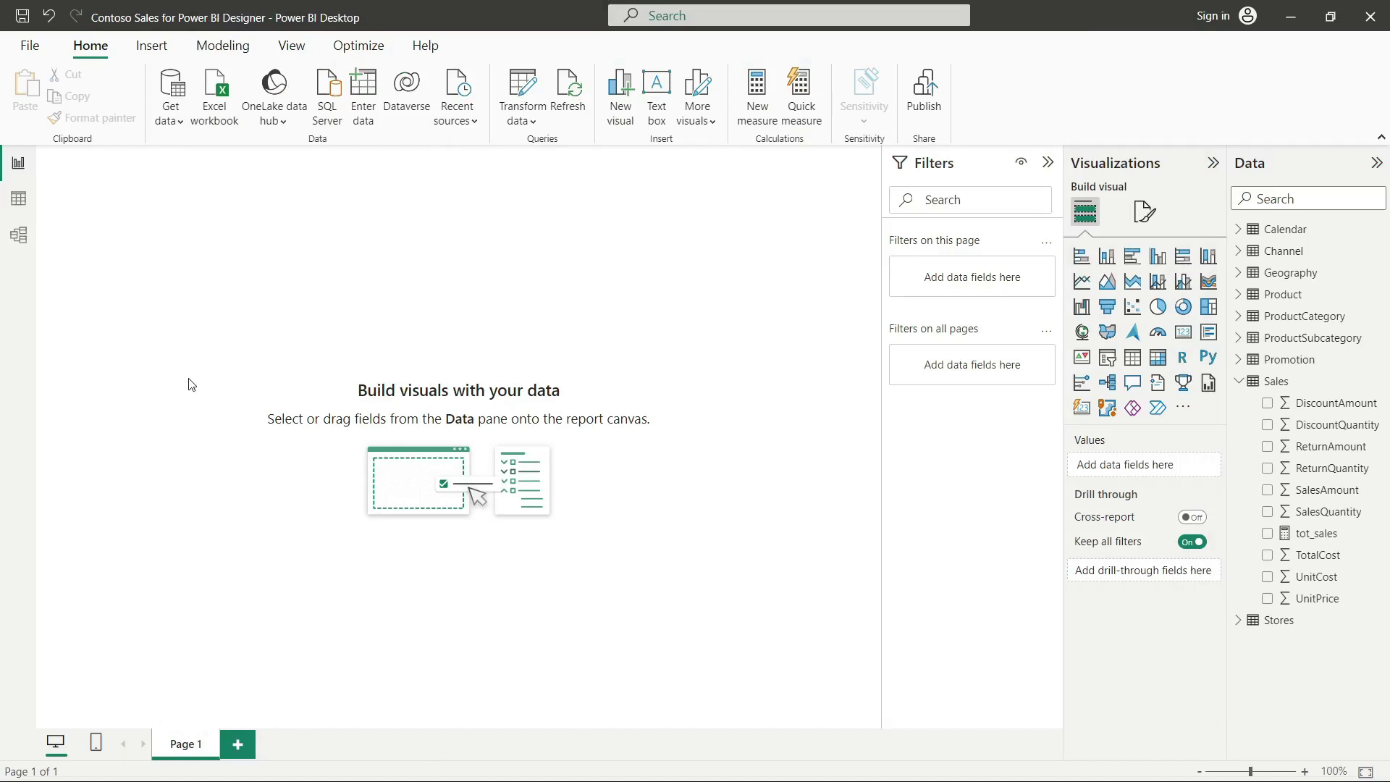
In the table view, create a new measure in the Sales table and name it Pr_quar_sales.
left_click(20, 202)
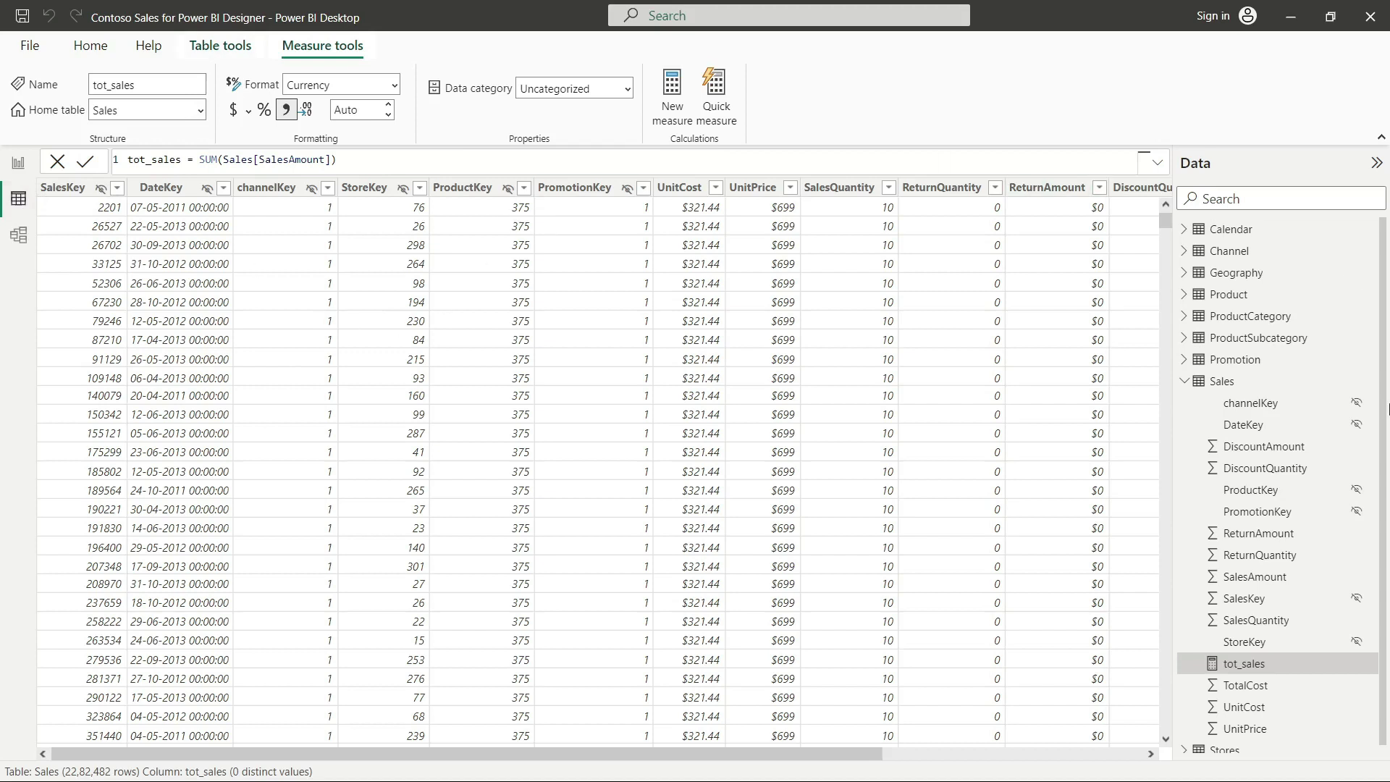
left_click(1190, 386)
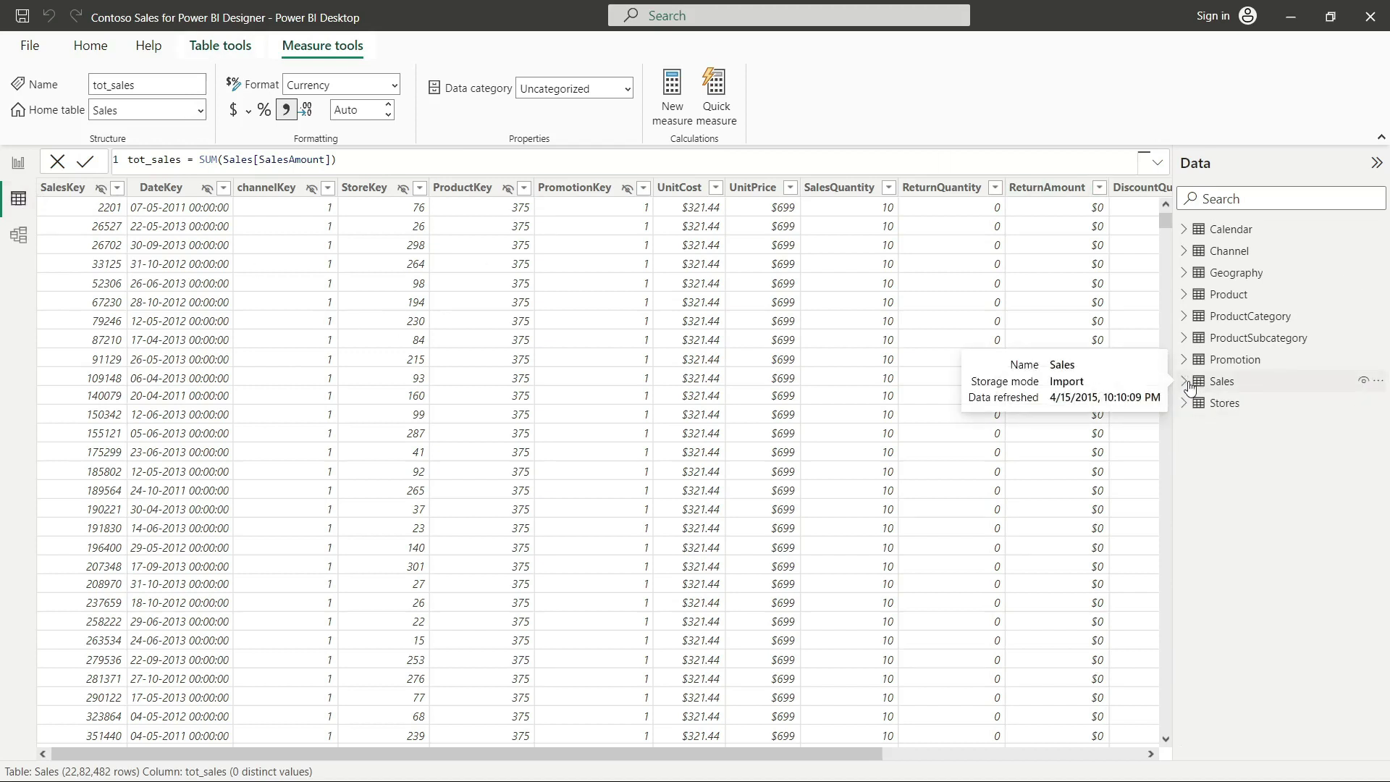
left_click(670, 102)
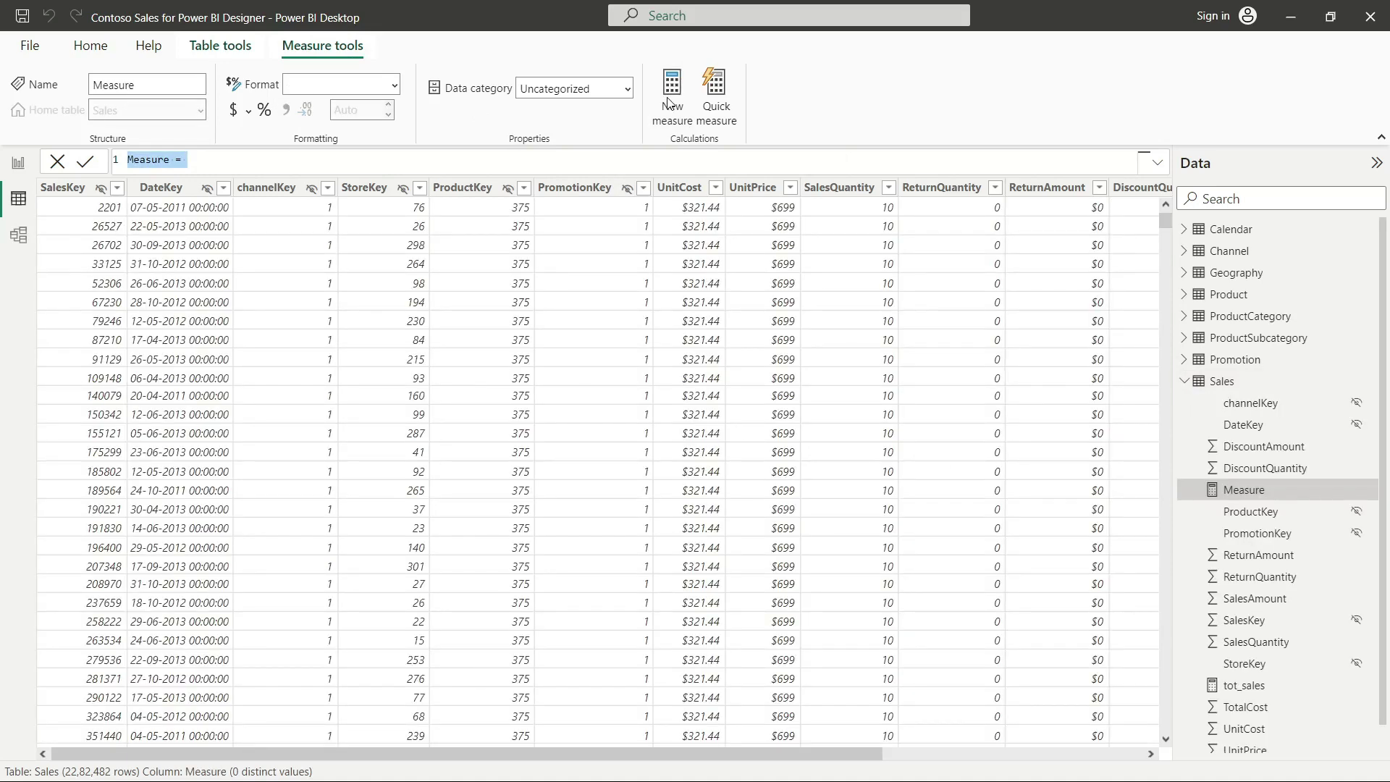
left_click(170, 160)
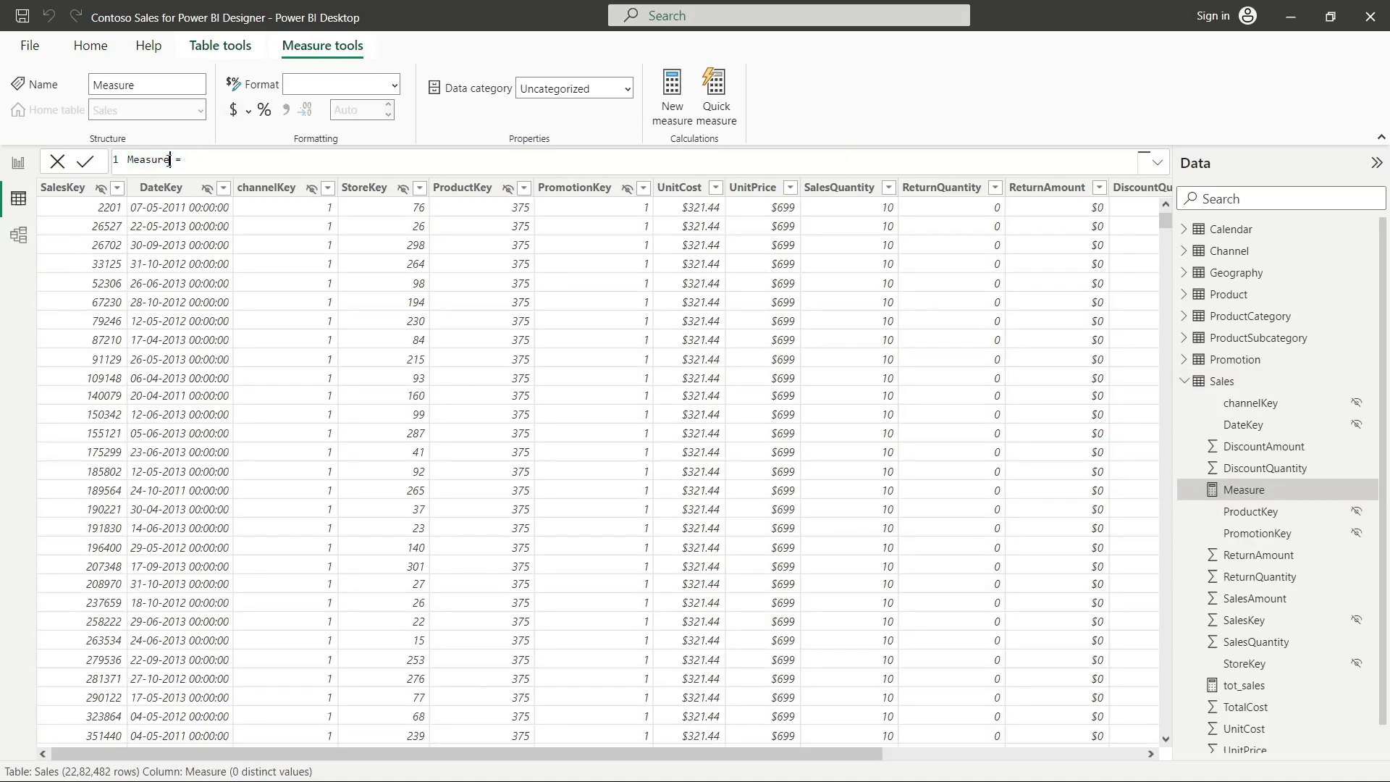
key("BackSpace")
key("BackSpace")
key("BackSpace")
key("BackSpace")
key("BackSpace")
key("BackSpace")
key("BackSpace")
type("Pr")
type("_")
type("quan")
type("_sa")
type("les")
Begin the Pr_quar_sales formula with CALCULATE(SUM(Sales[SalesAmount]), and start its filter argument with P.
type("cal")
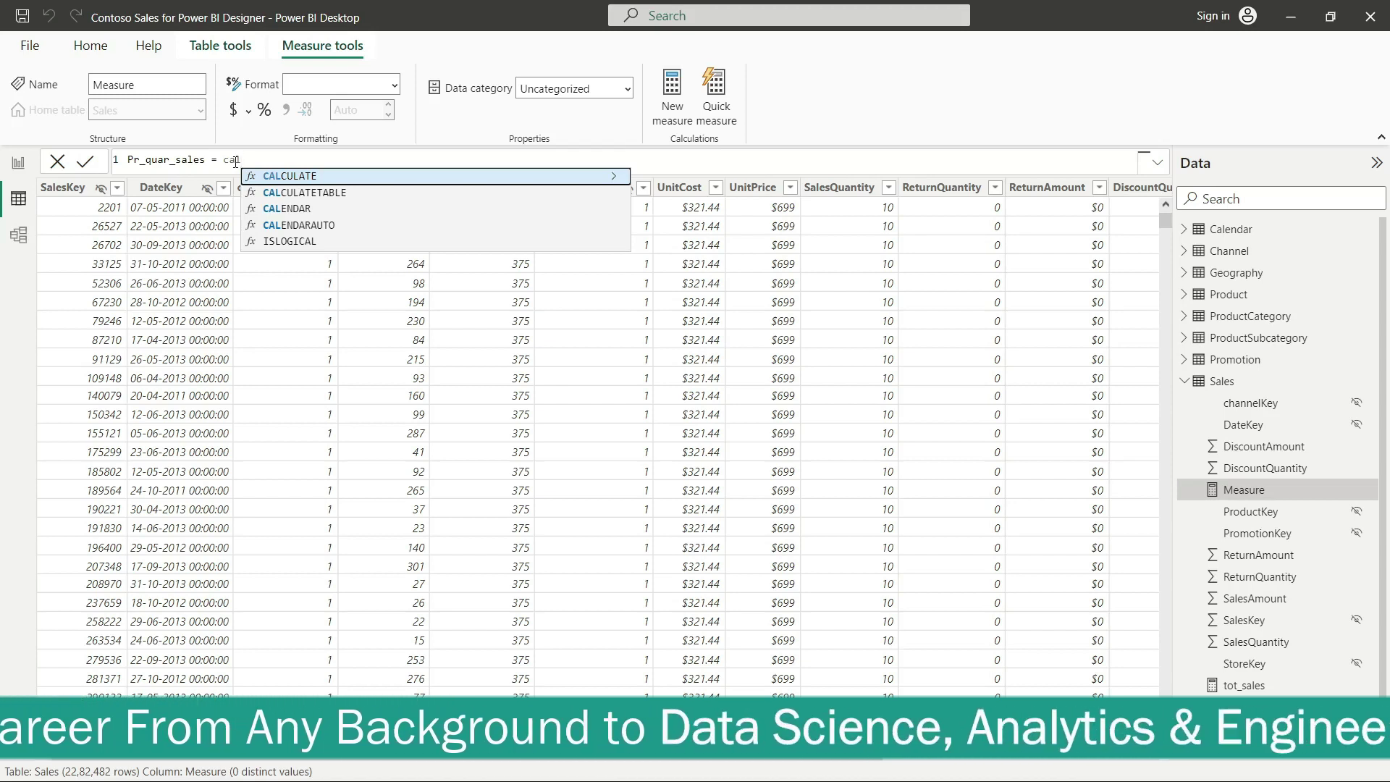
key("Tab")
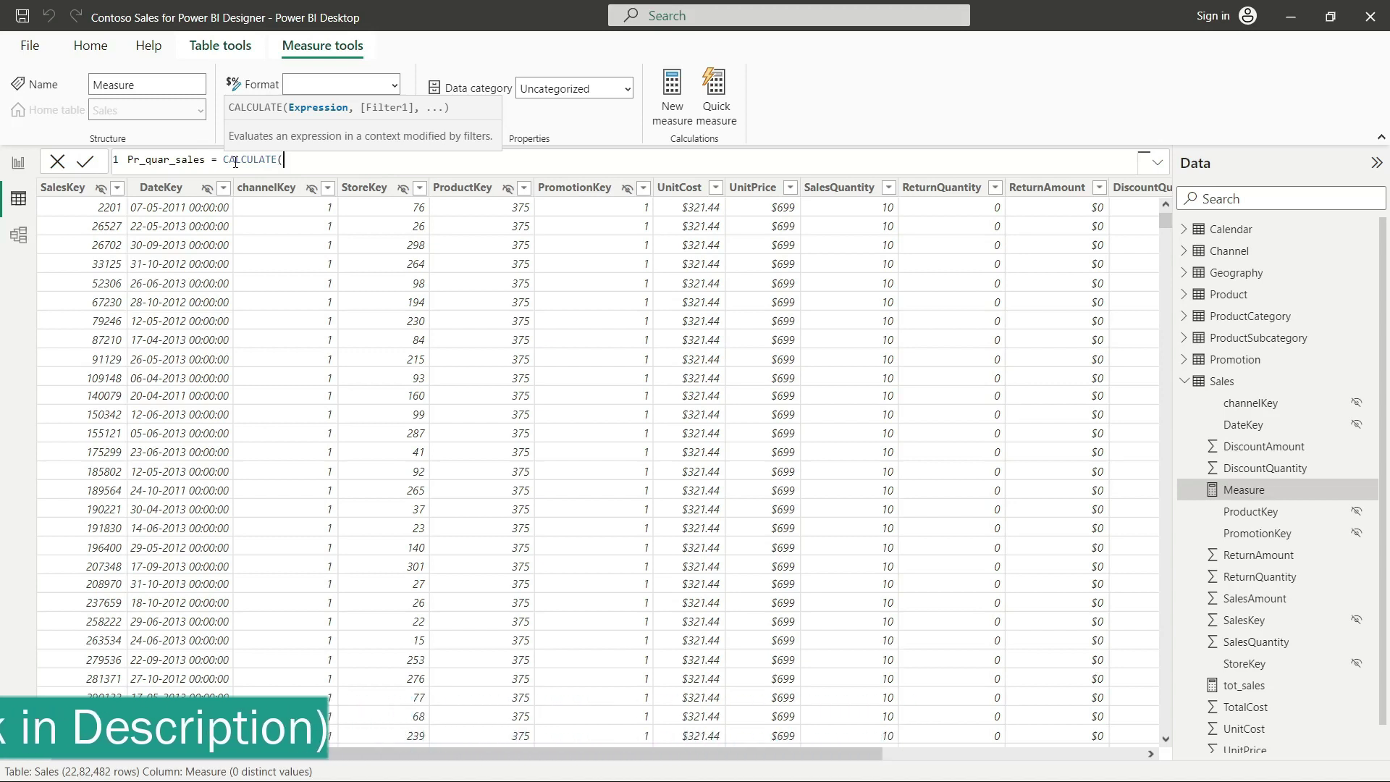
type("sum")
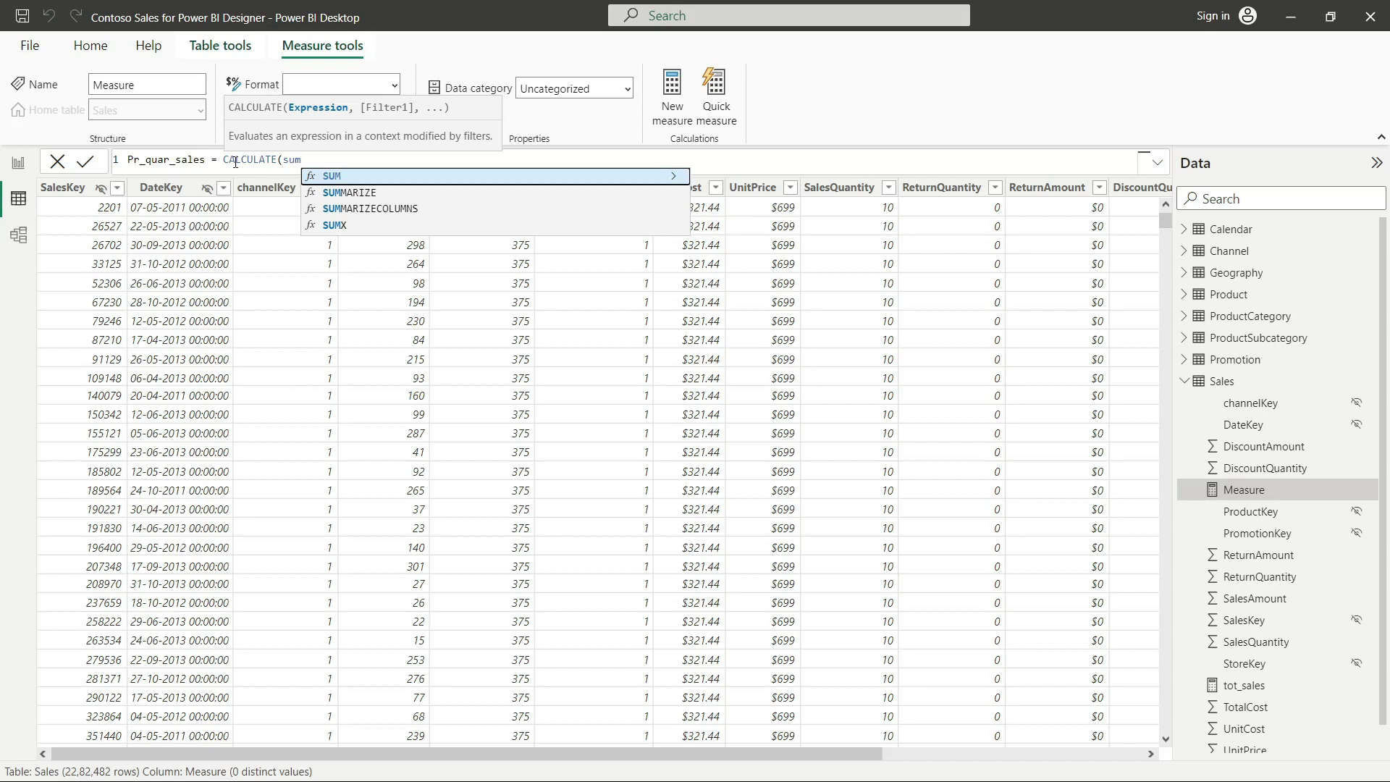
key("Tab")
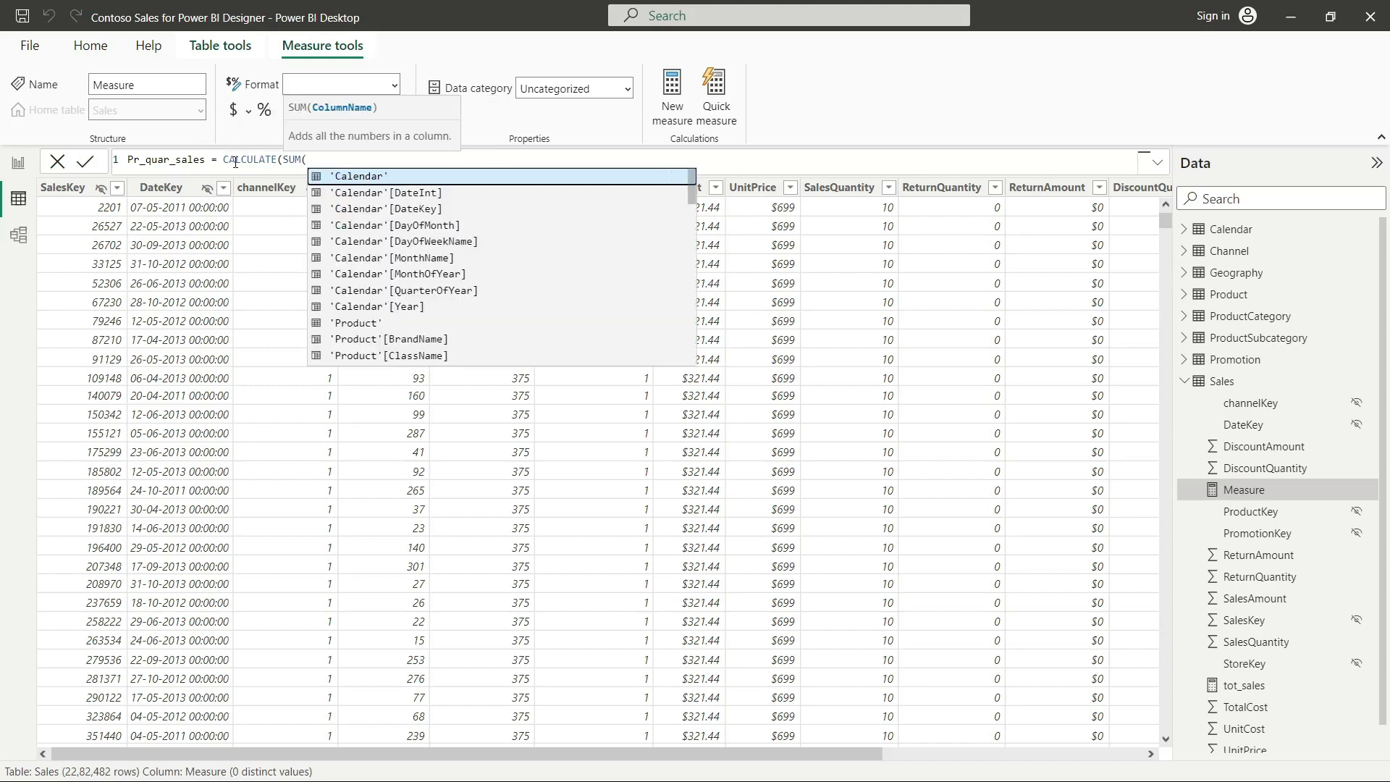
type("sa")
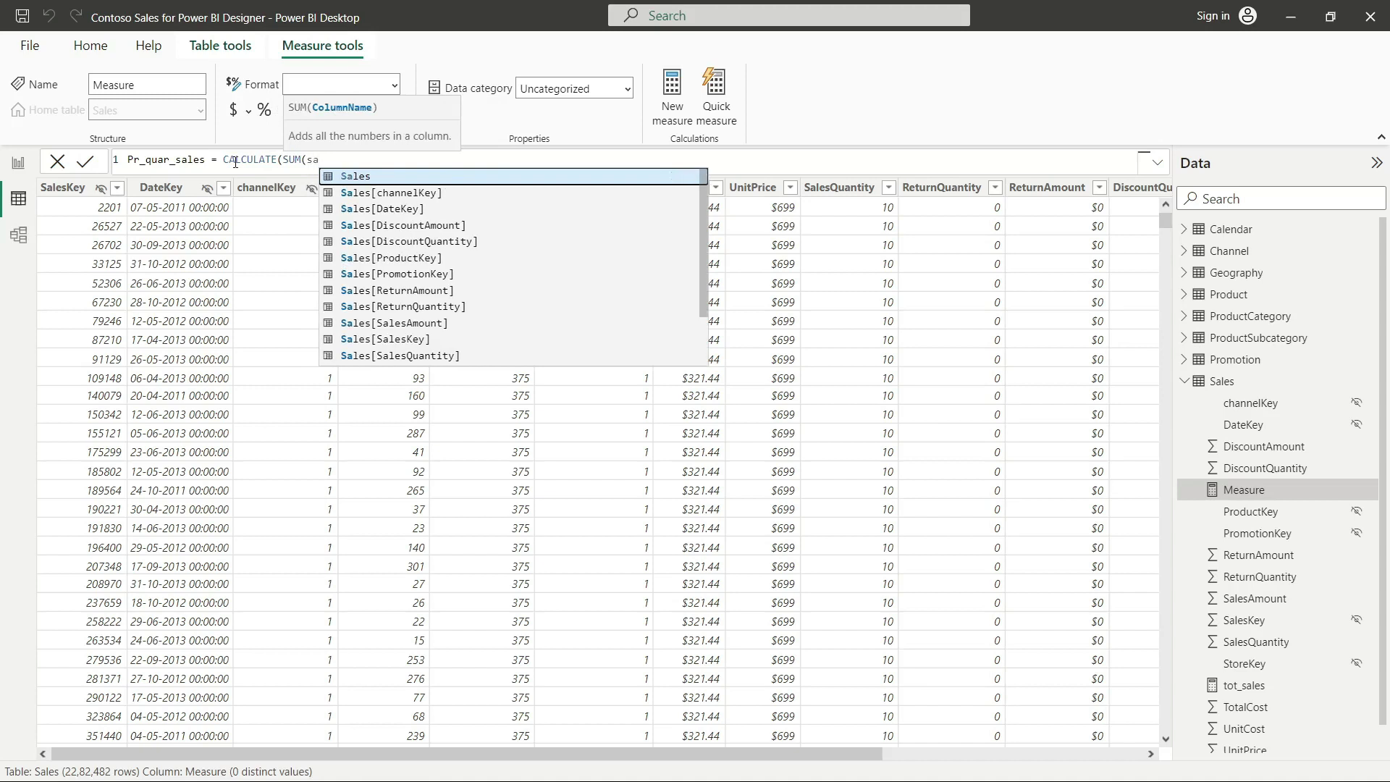
scroll(440, 325, "down", 3)
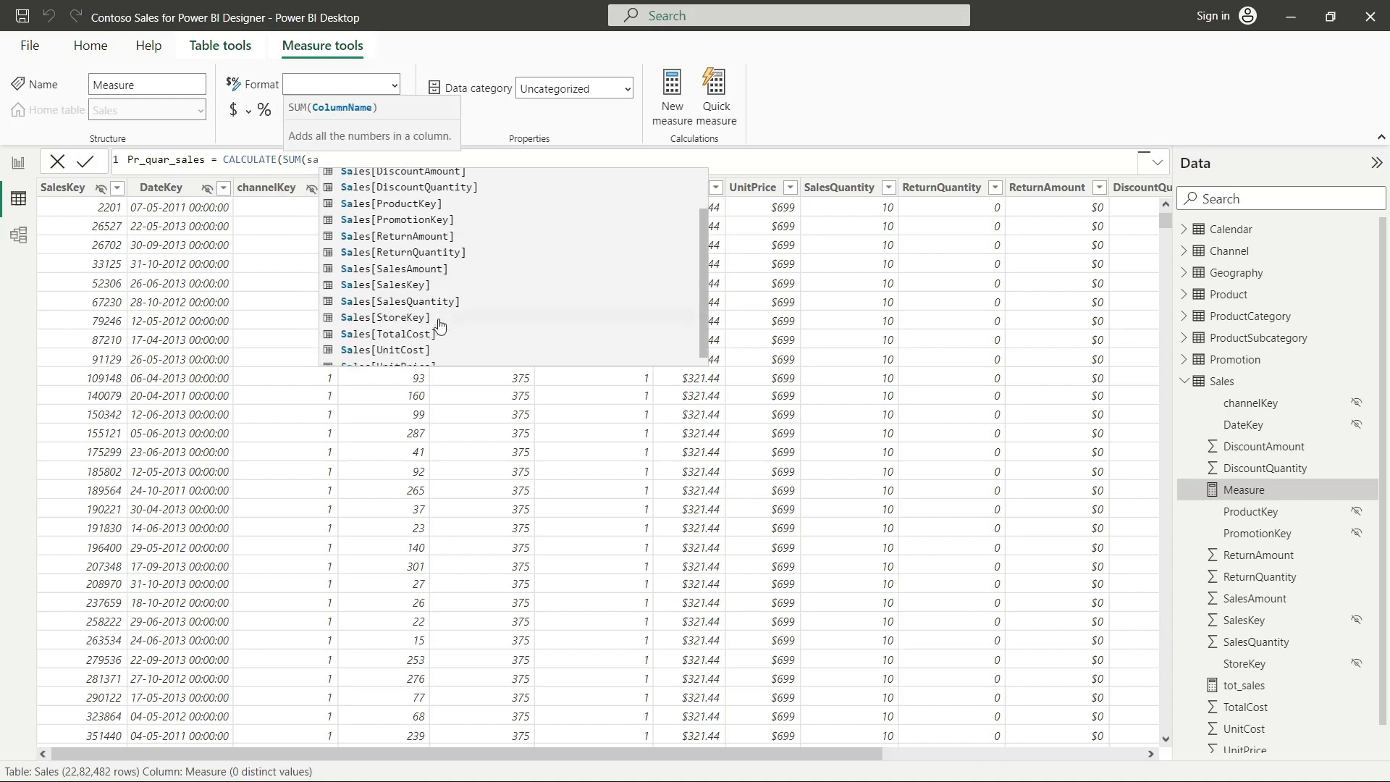
scroll(467, 326, "up", 3)
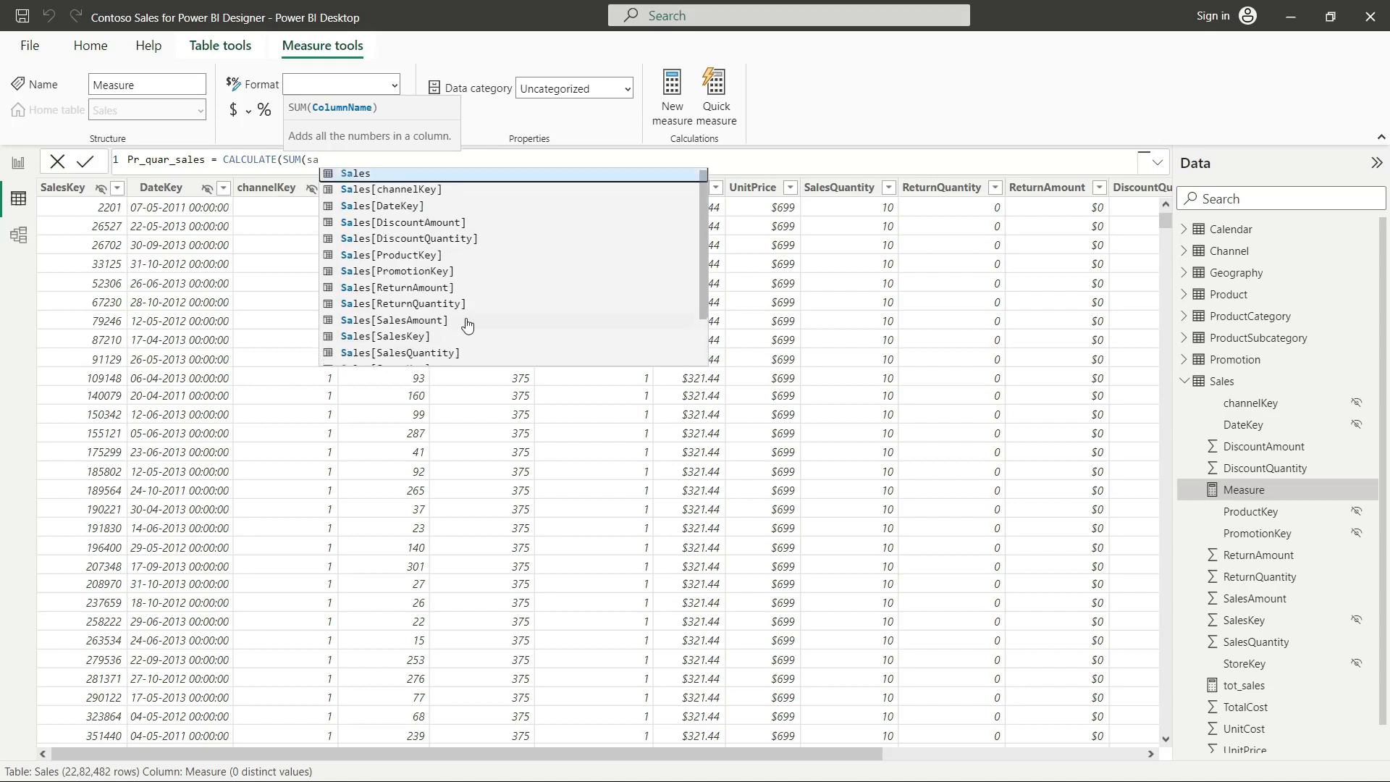
left_click(425, 325)
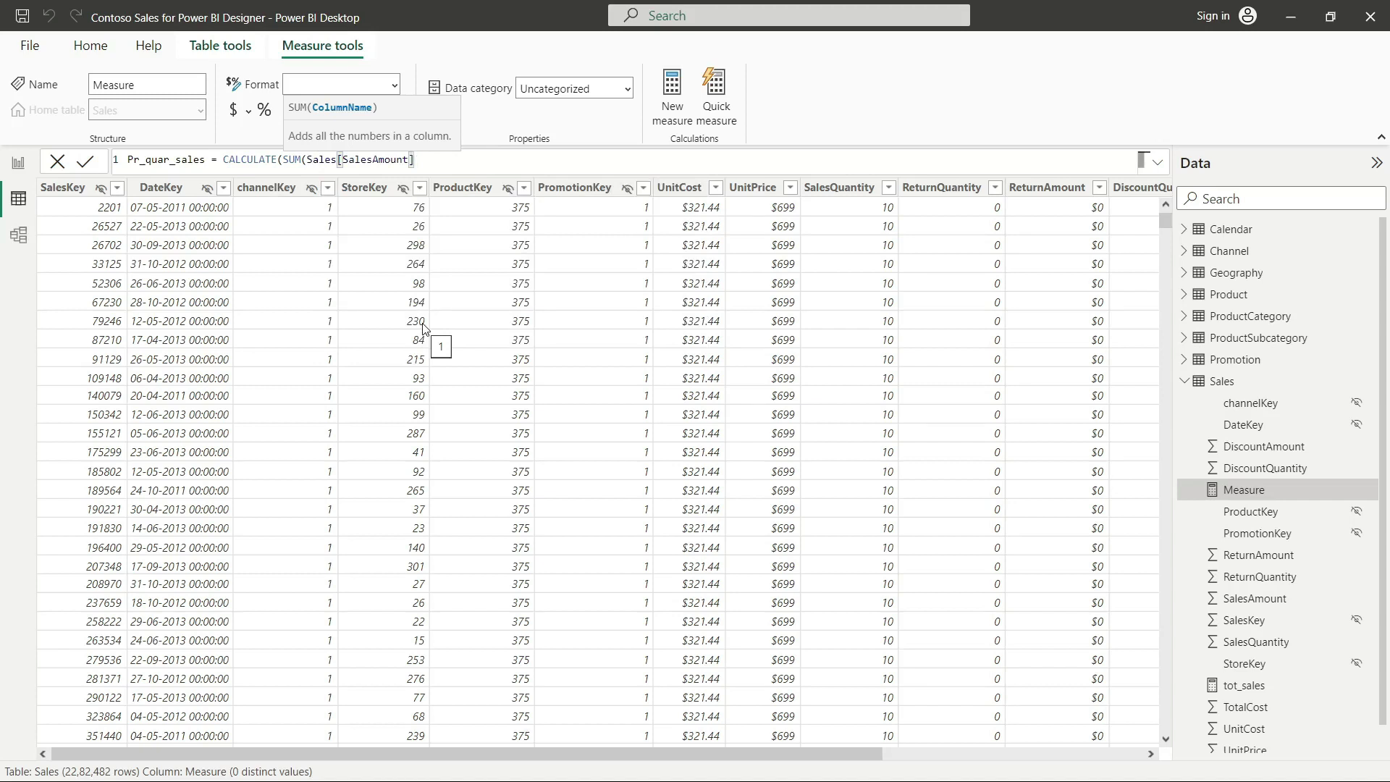
type(")")
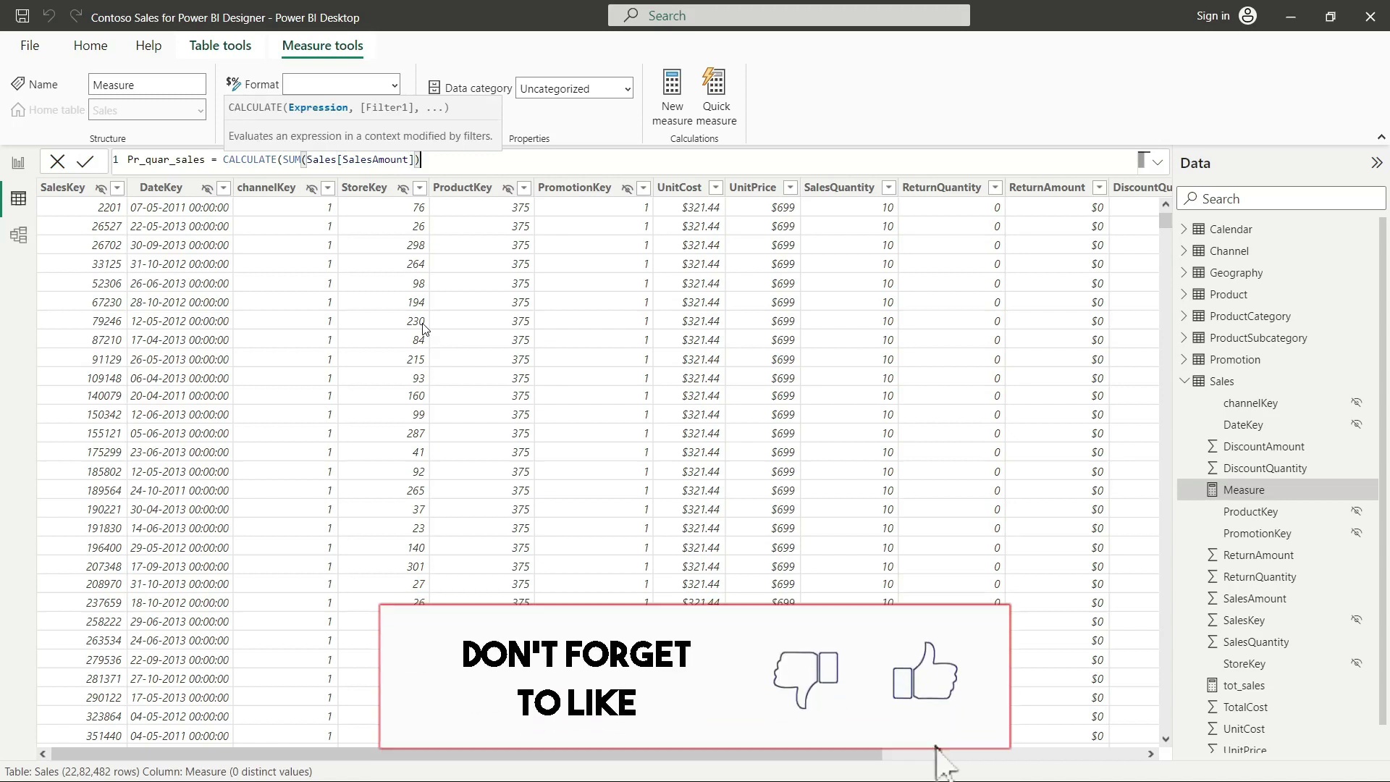
type(",P")
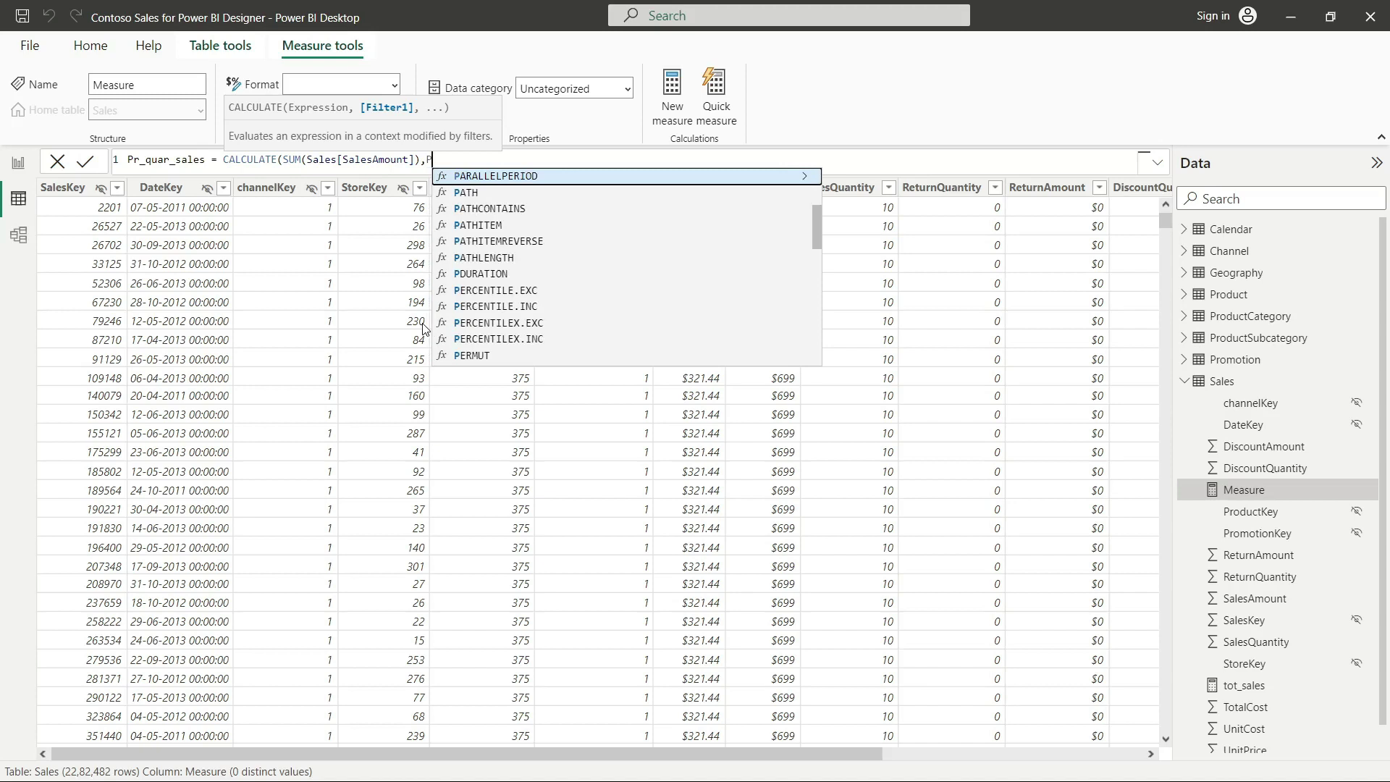
left_click(337, 161)
type("(")
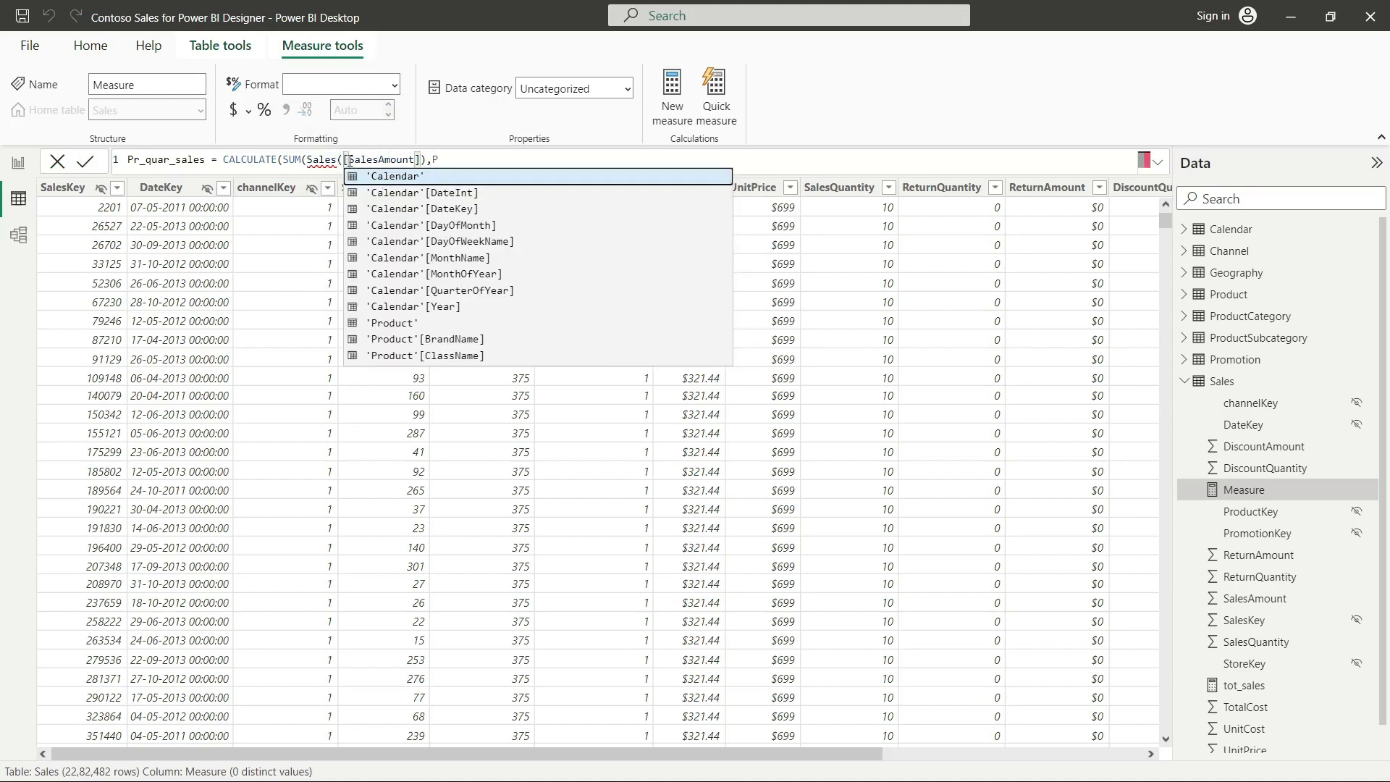
key("BackSpace")
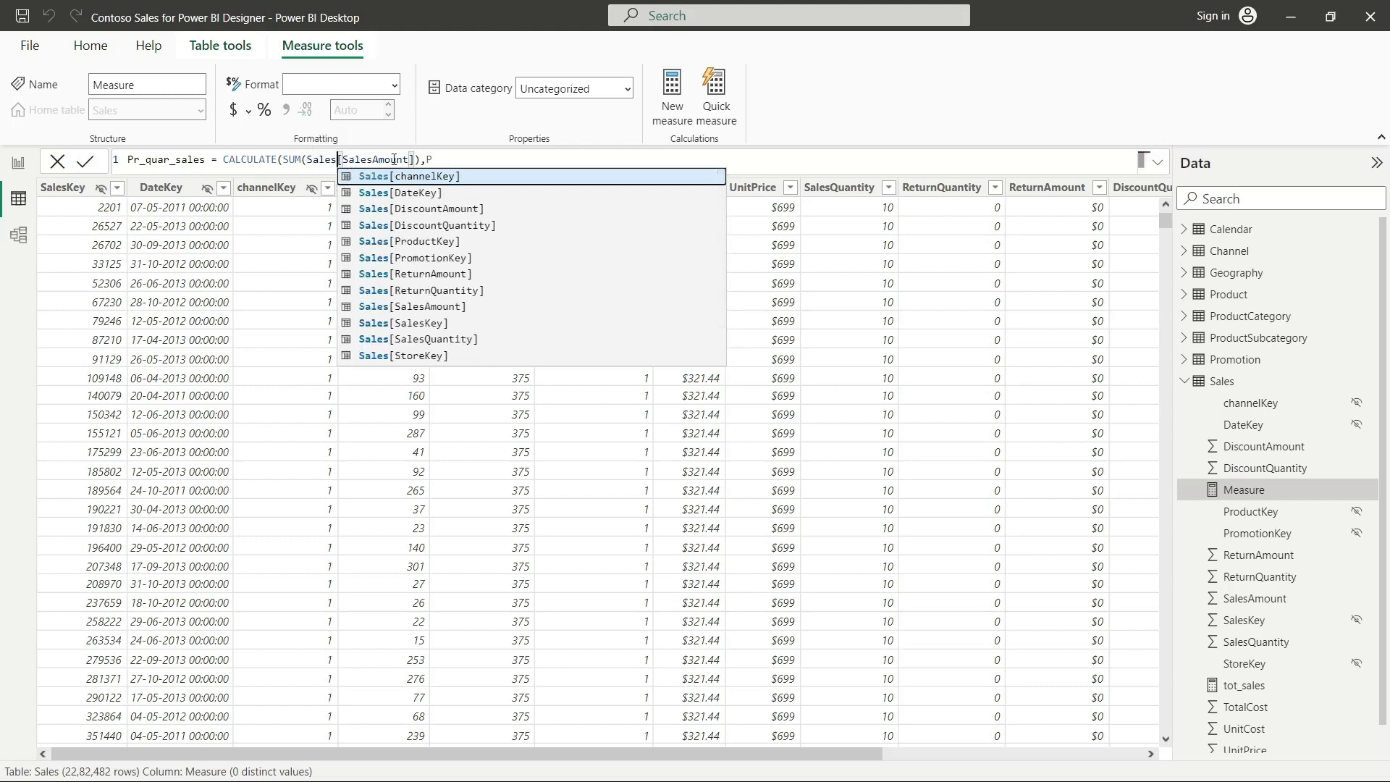
left_click(452, 160)
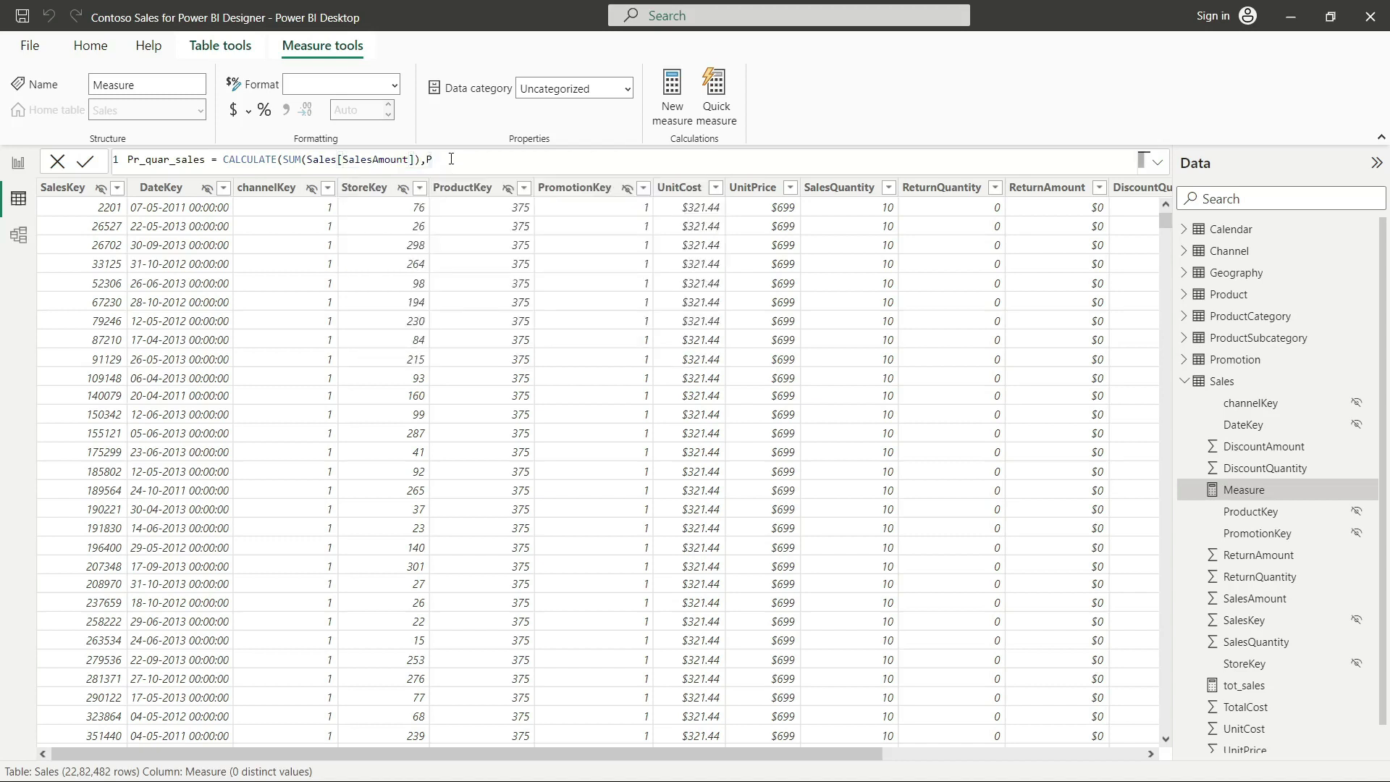
Complete the filter argument as PREVIOUSQUARTER('Calendar'[DateKey]), close the CALCULATE expression and commit the measure.
type("re")
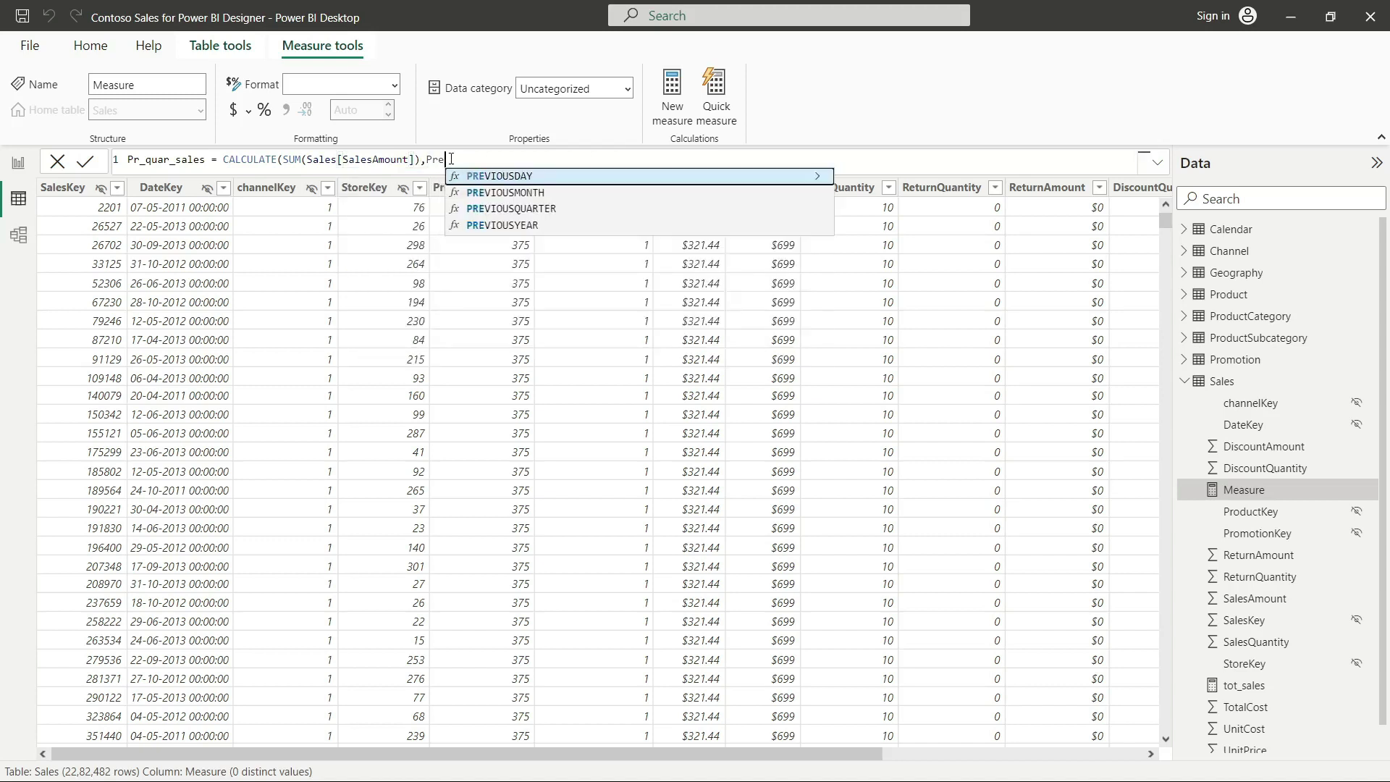
left_click(523, 215)
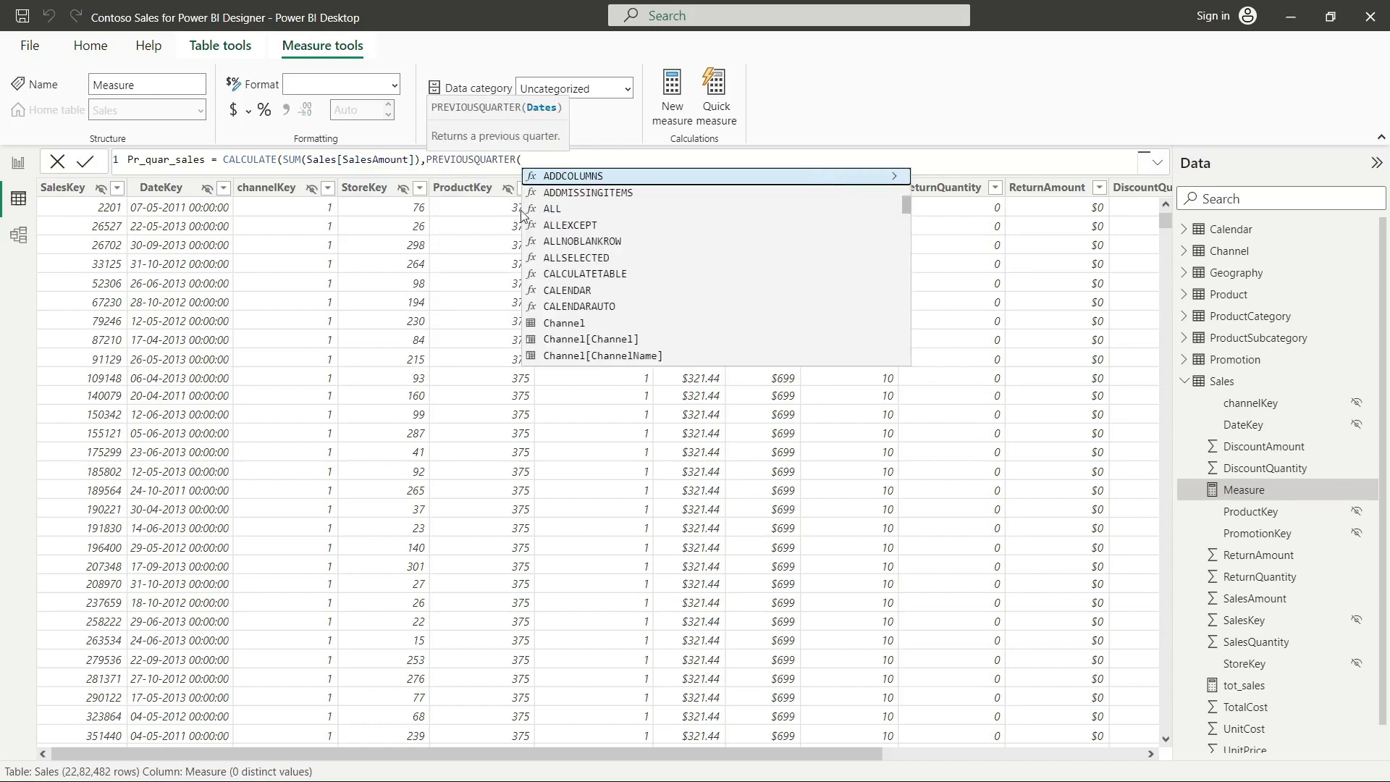
type("ca")
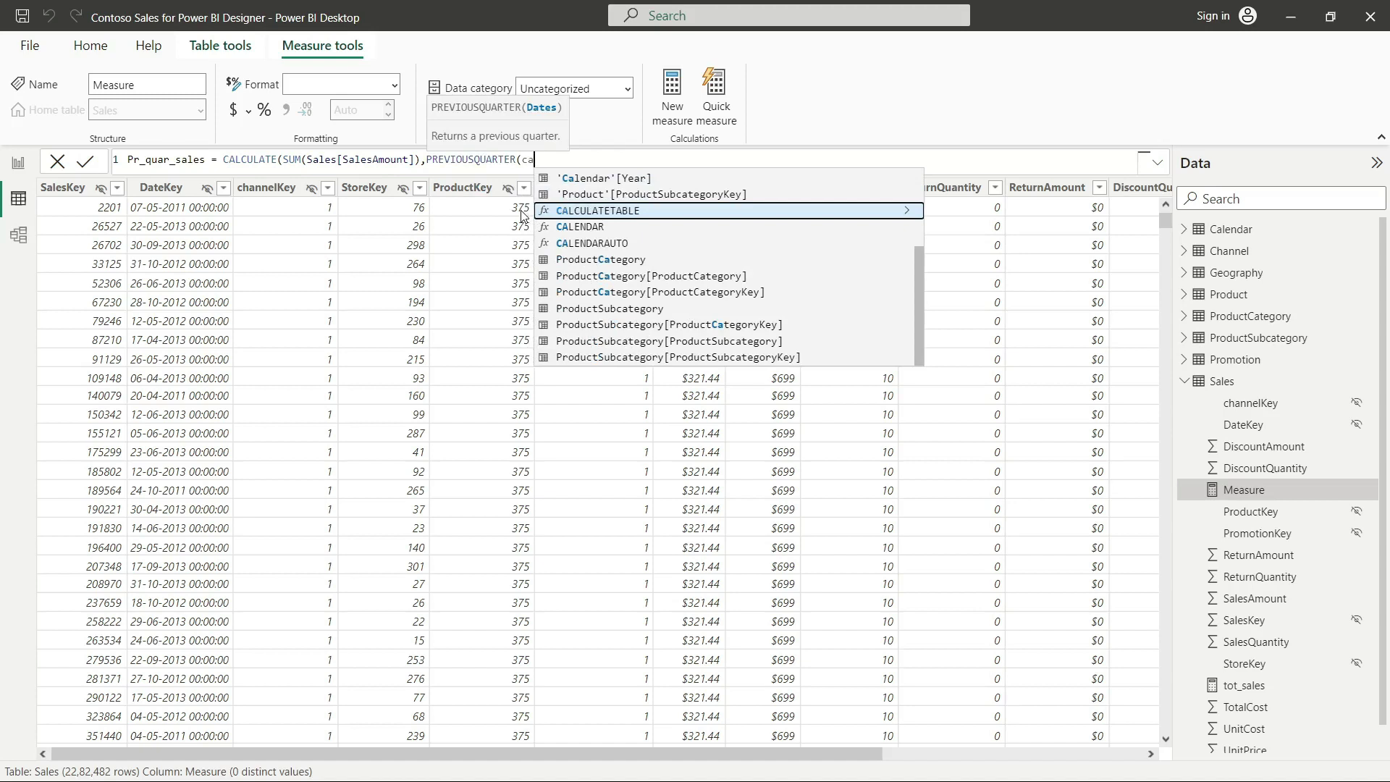
type("l")
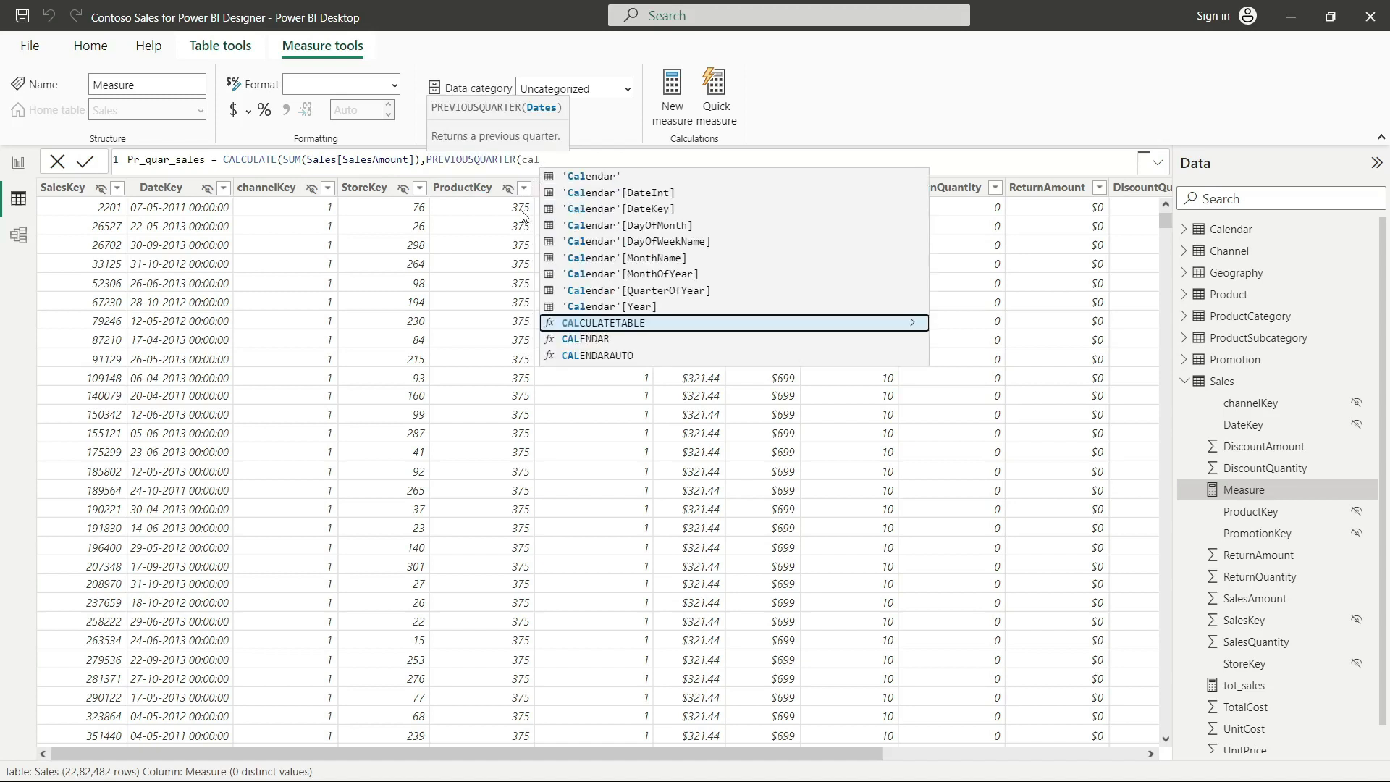
left_click(661, 210)
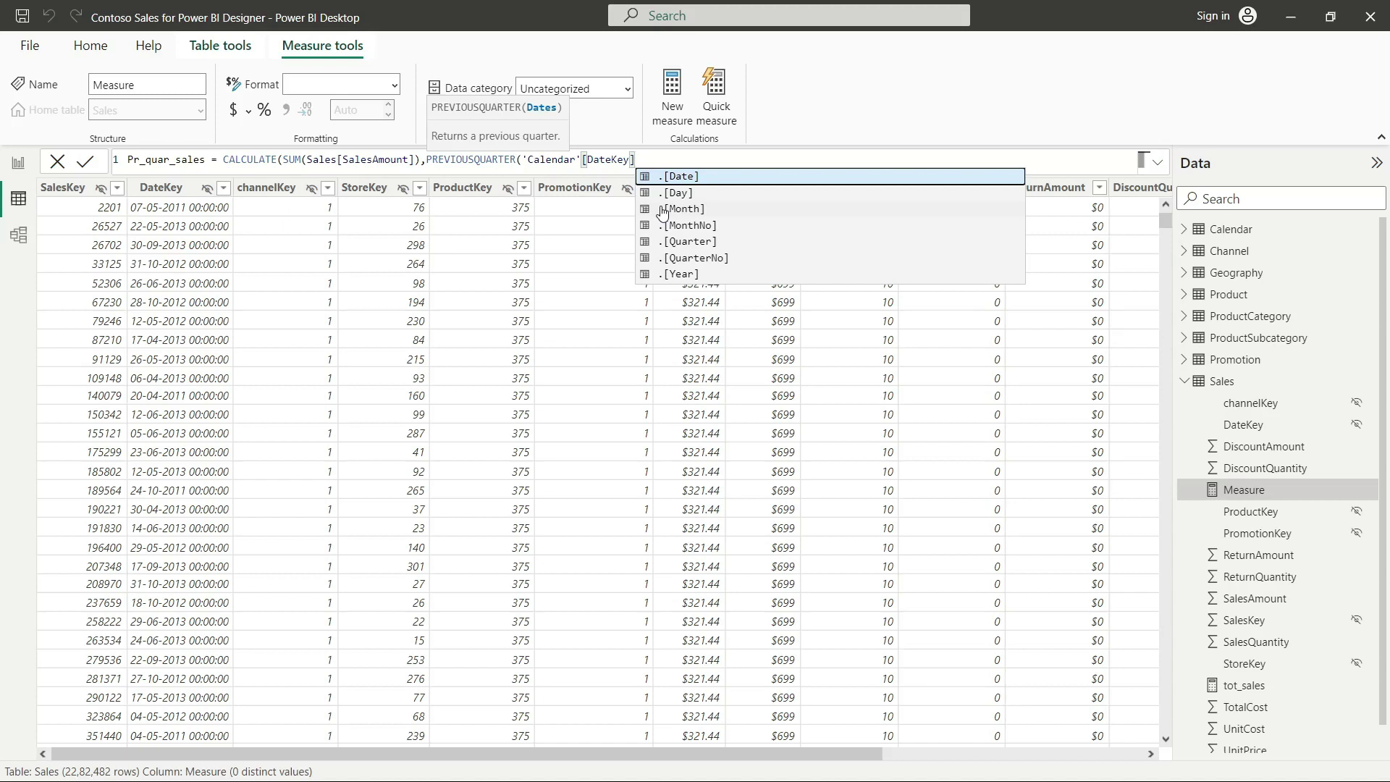
type(")")
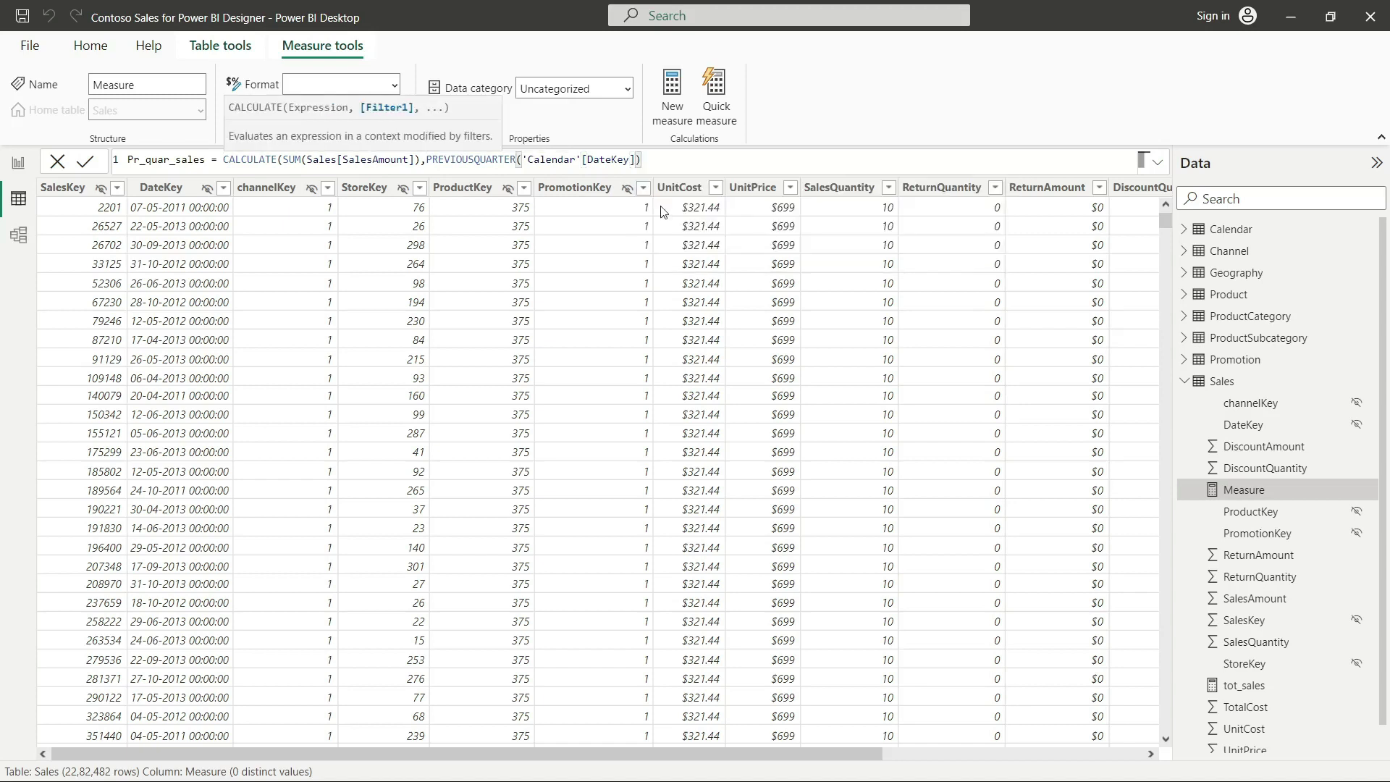
type(")")
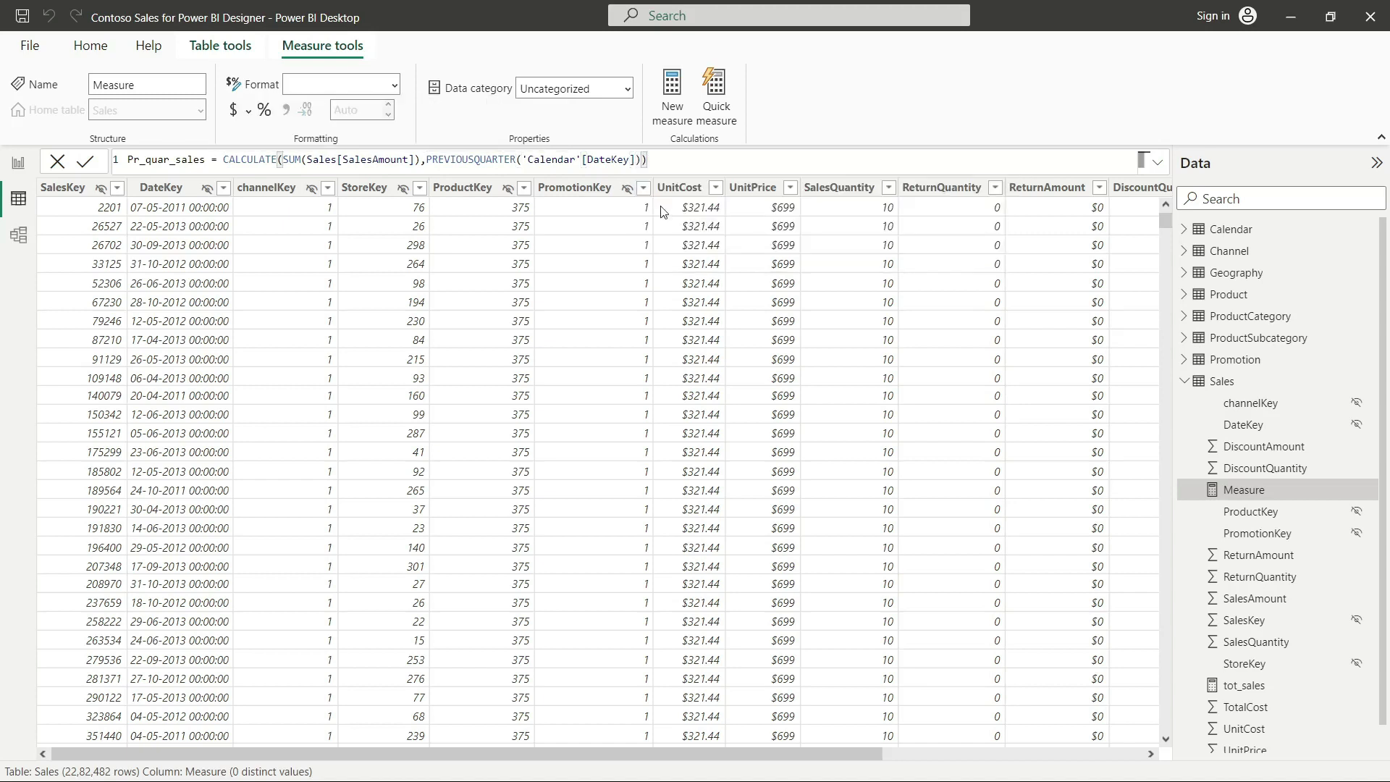
key("Return")
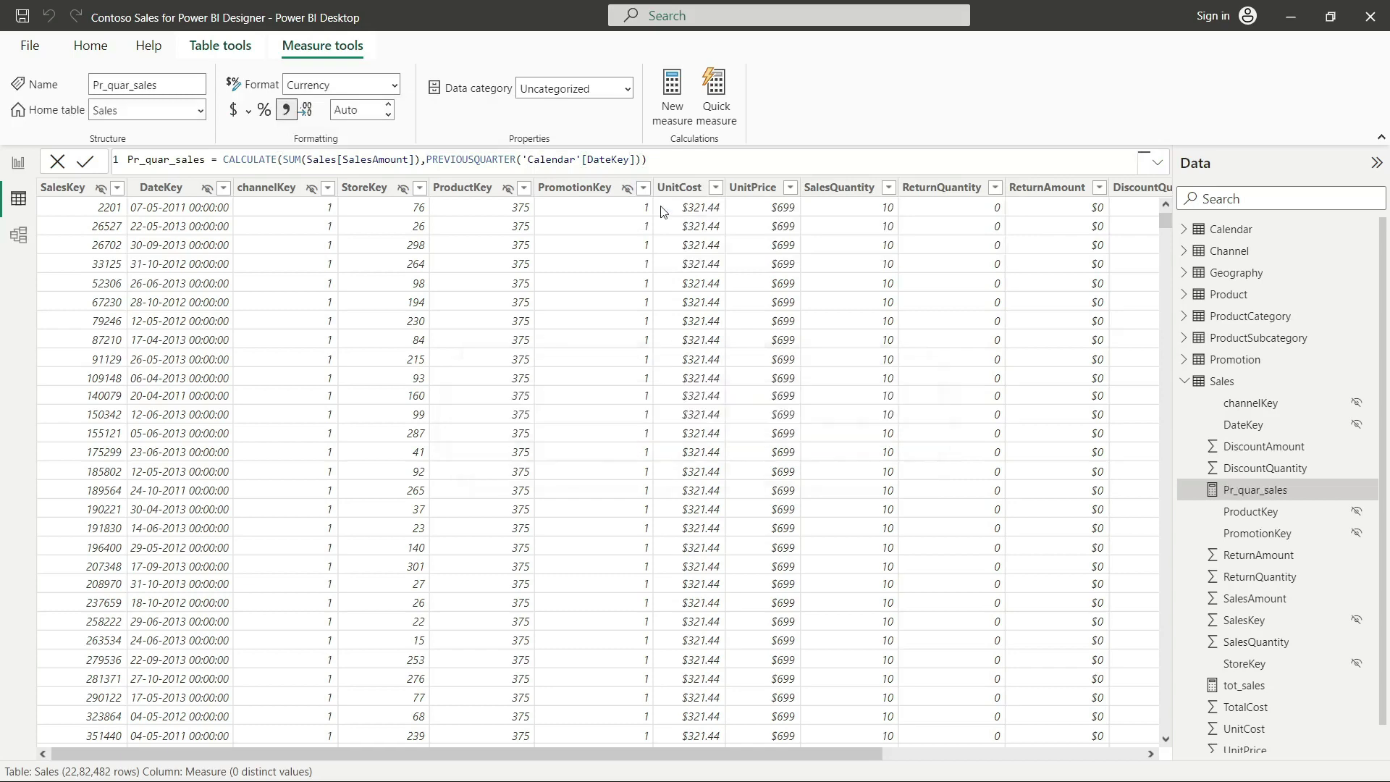
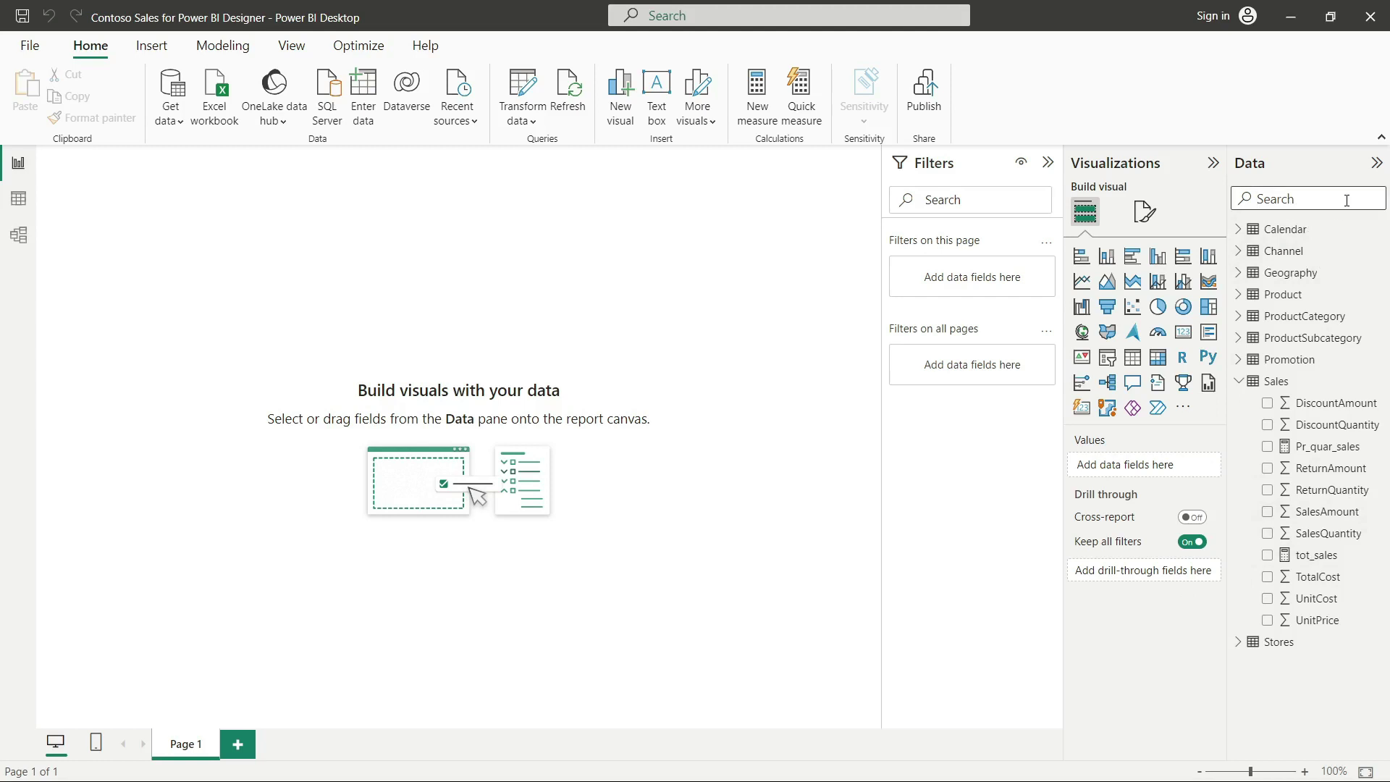
Add a slicer on the Calendar table's Year field to the report page, and make it wider and shorter.
type("yea")
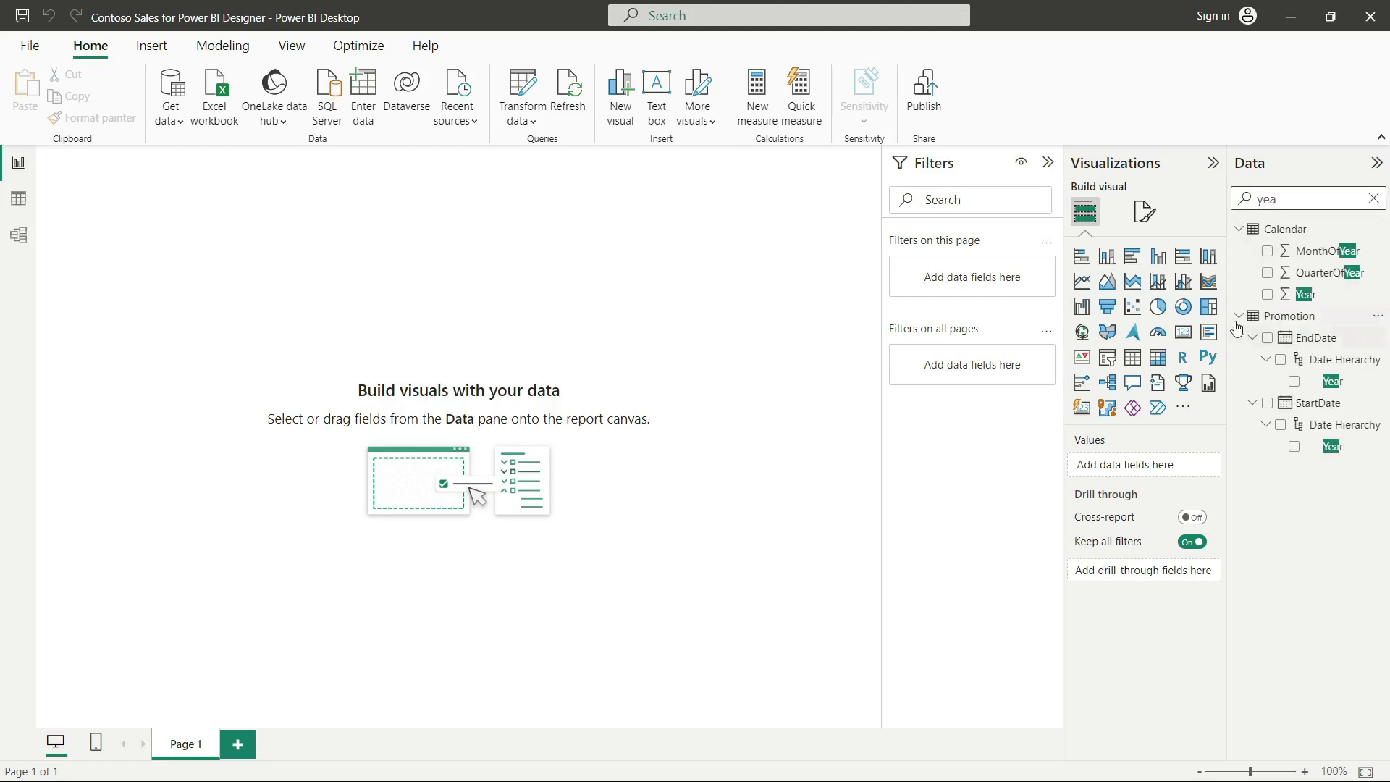
left_click(1293, 296)
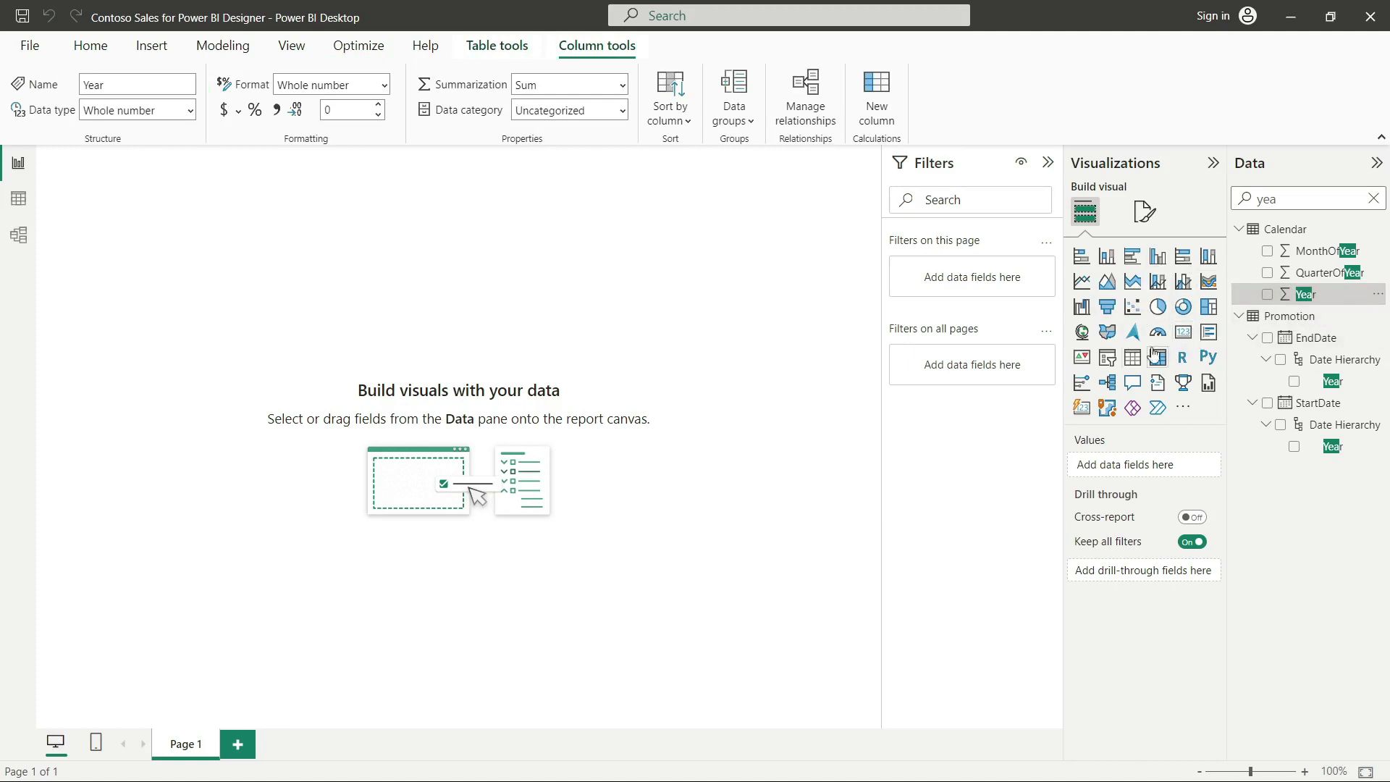
left_click(1107, 357)
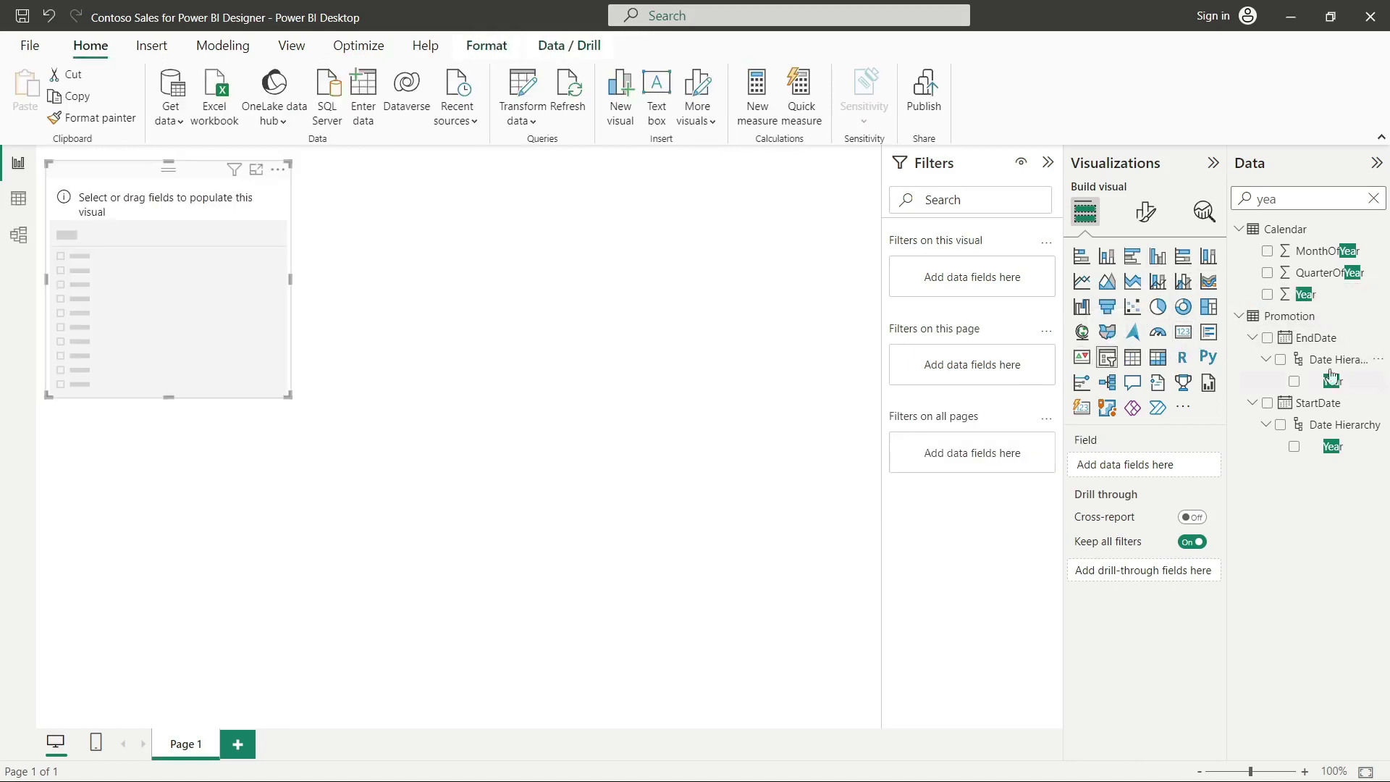
left_click_drag(1307, 295, 1138, 471)
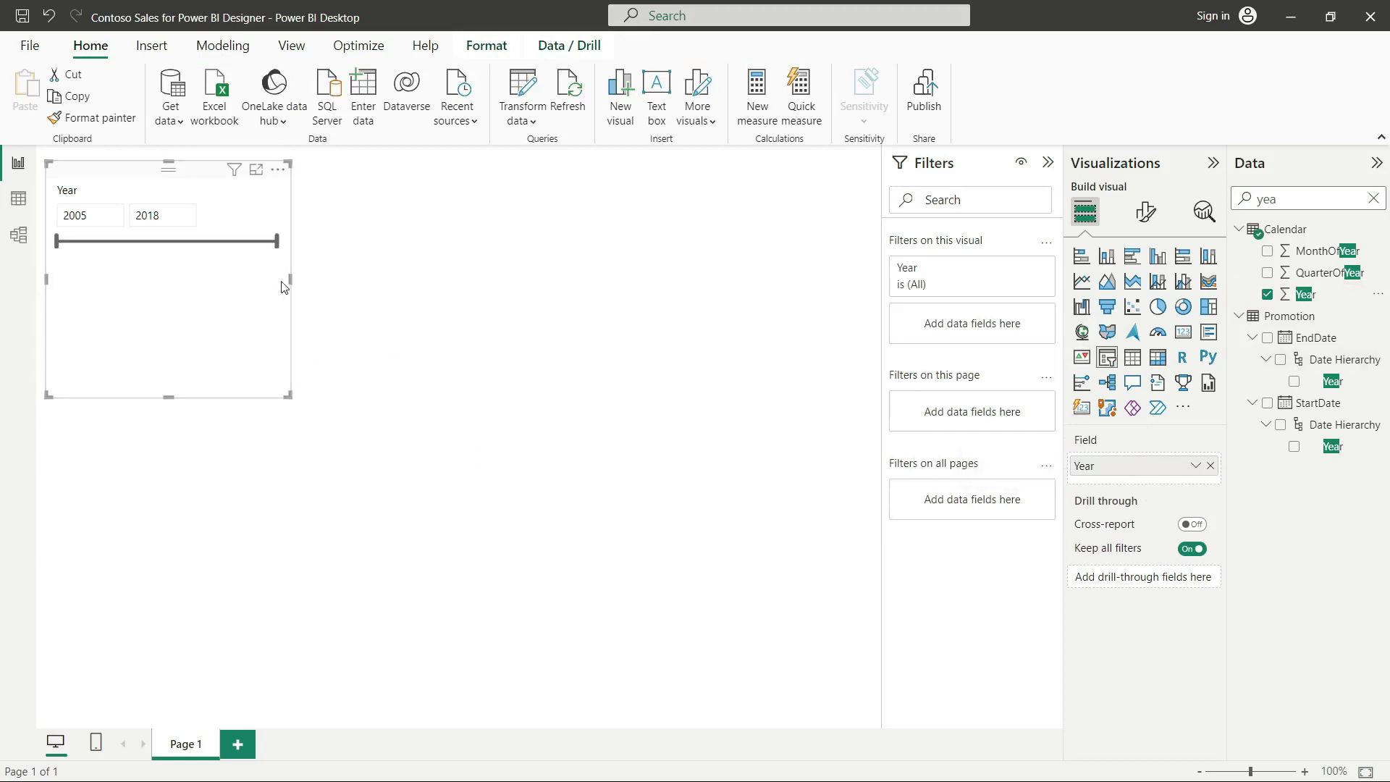
left_click_drag(289, 281, 365, 299)
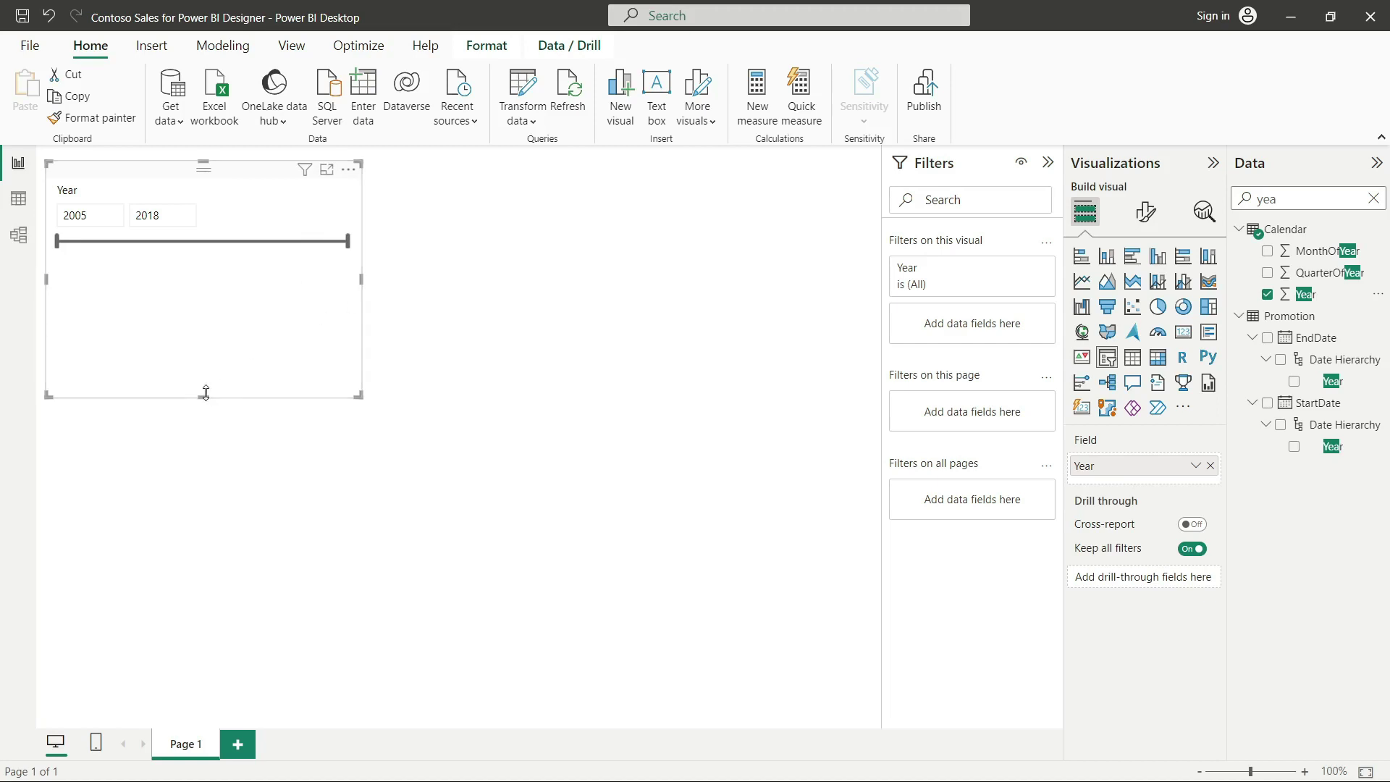
left_click_drag(206, 393, 206, 274)
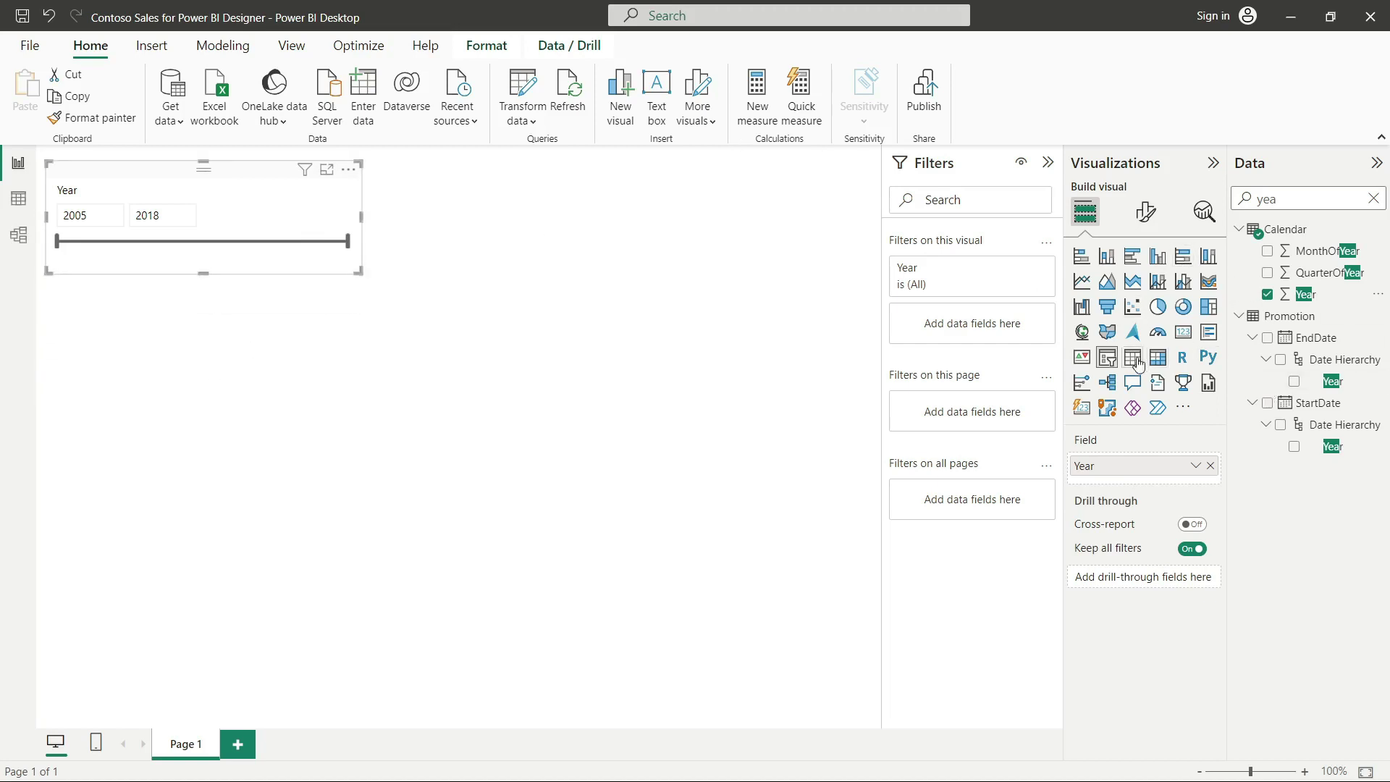
Set the Year slicer's style to Vertical list in its format options.
left_click(1146, 212)
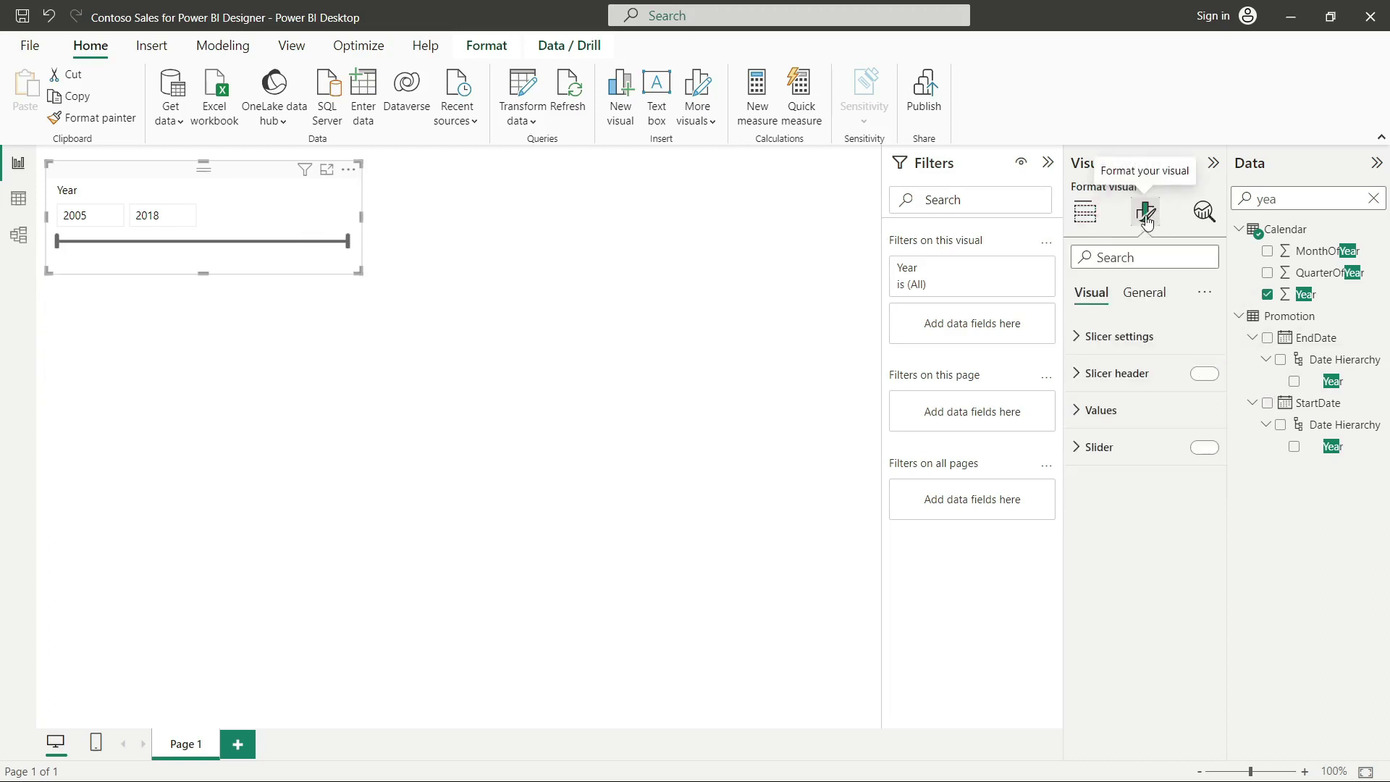
left_click(1085, 338)
left_click(1112, 431)
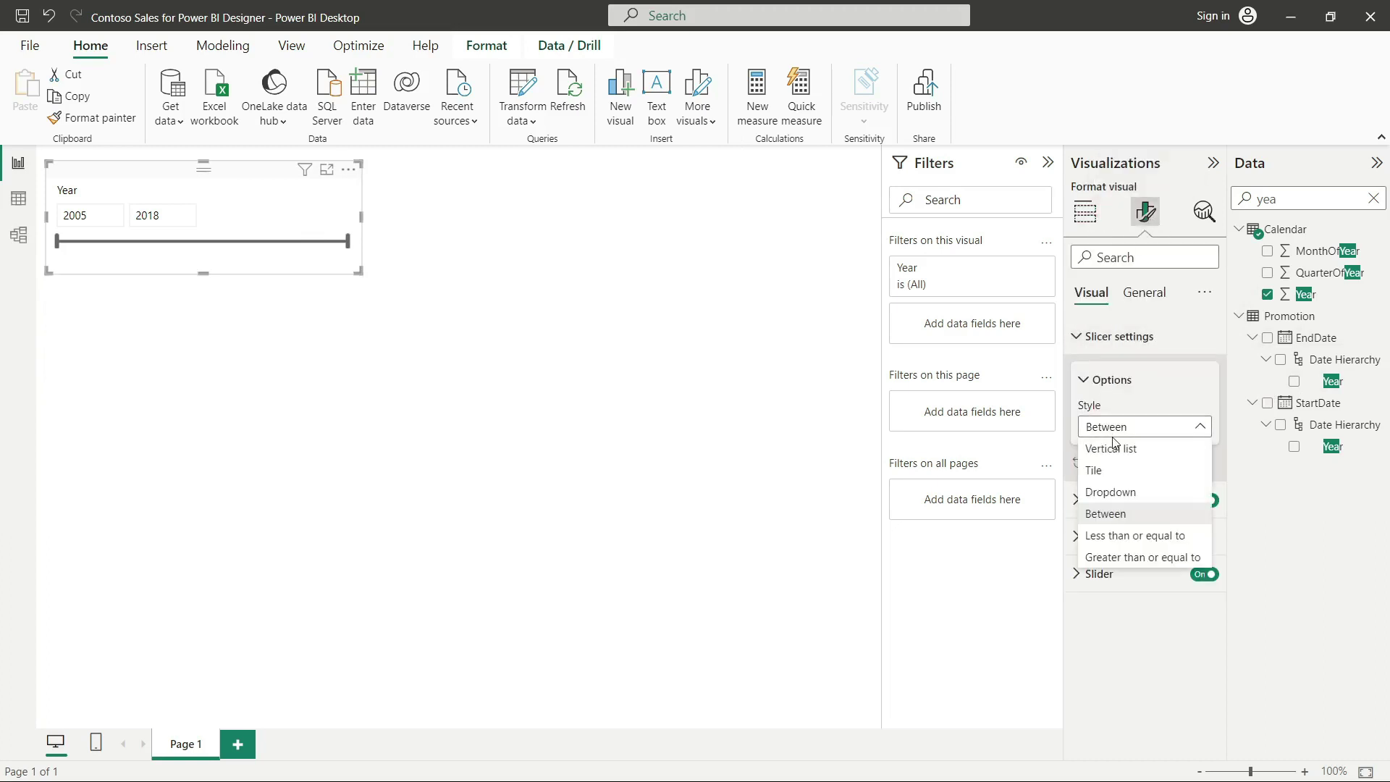
left_click(1122, 452)
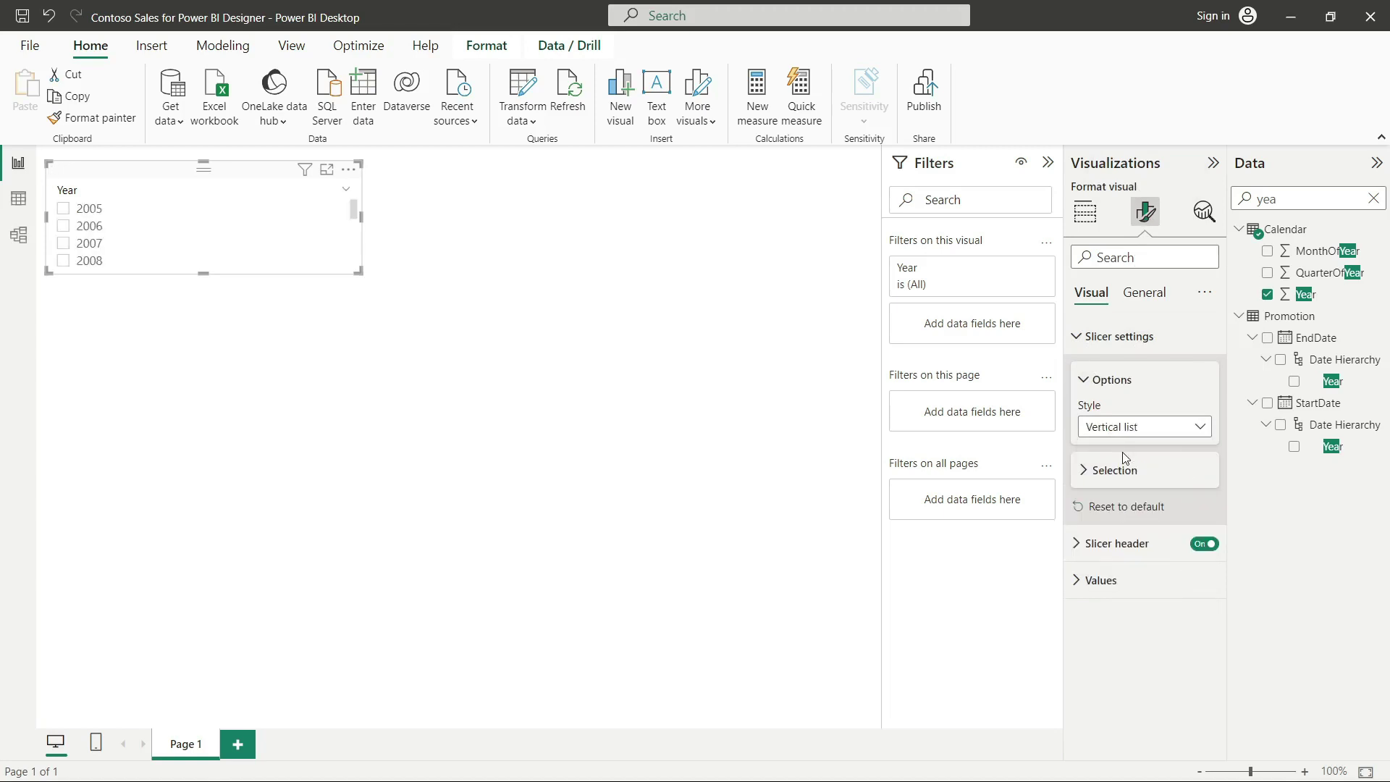
Make the Year slicer taller so it lists all years from 2005 to 2018, and narrow it to fit the list.
left_click_drag(207, 273, 202, 464)
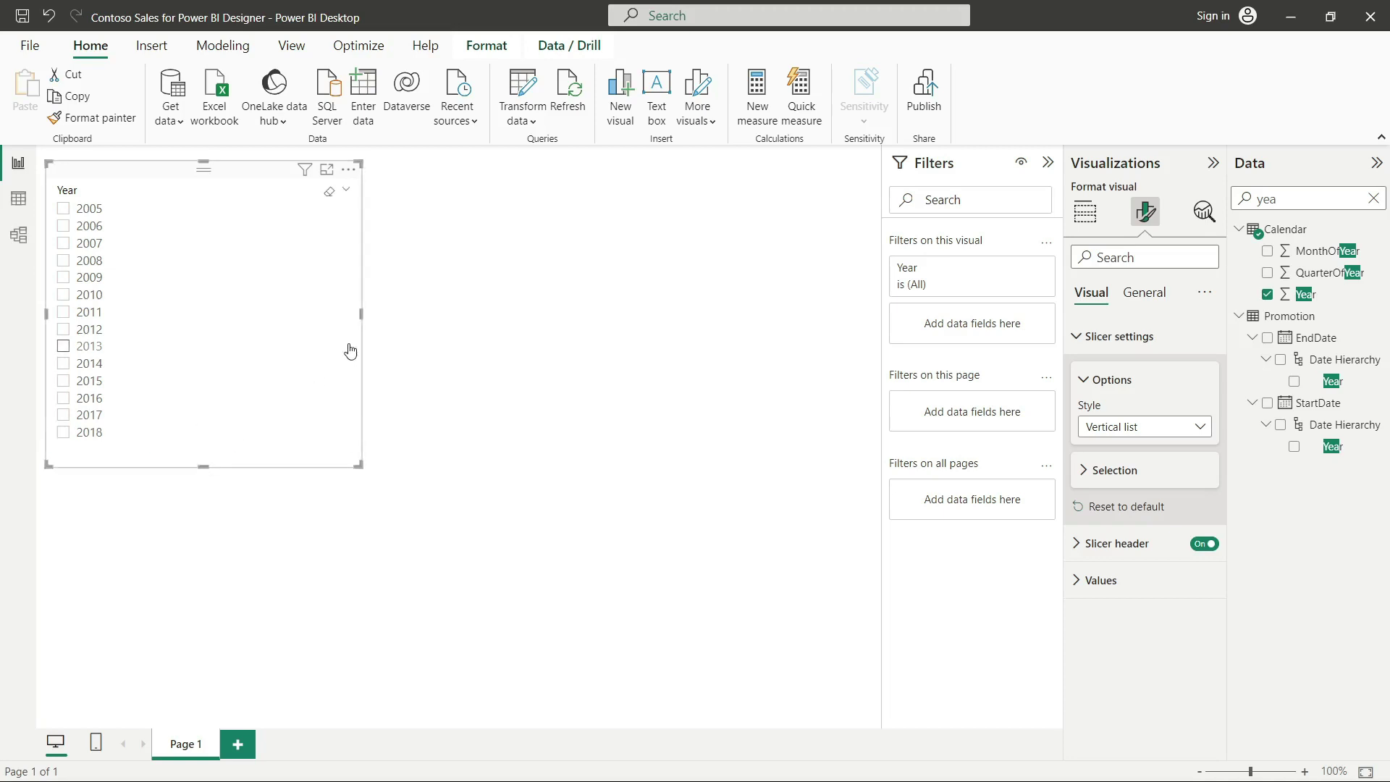
left_click_drag(361, 319, 150, 296)
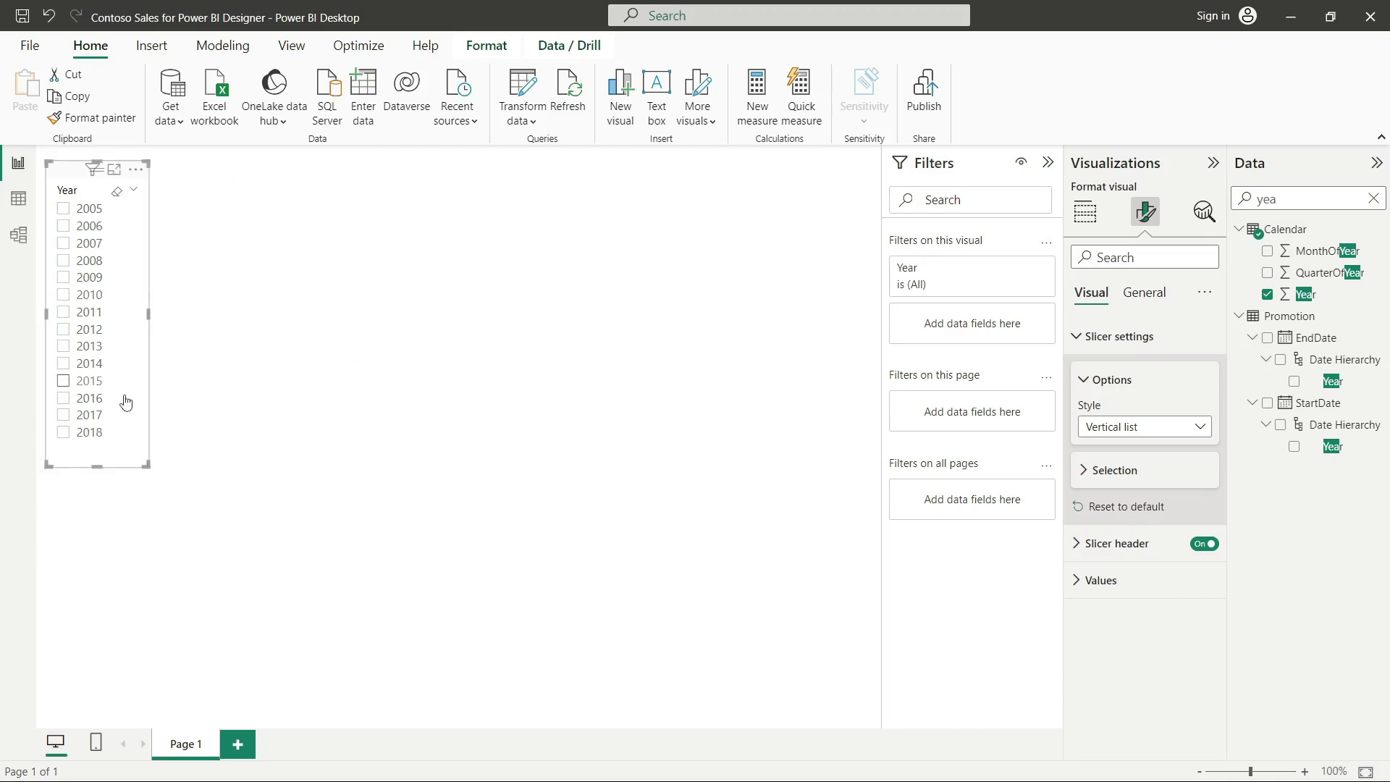
left_click(109, 534)
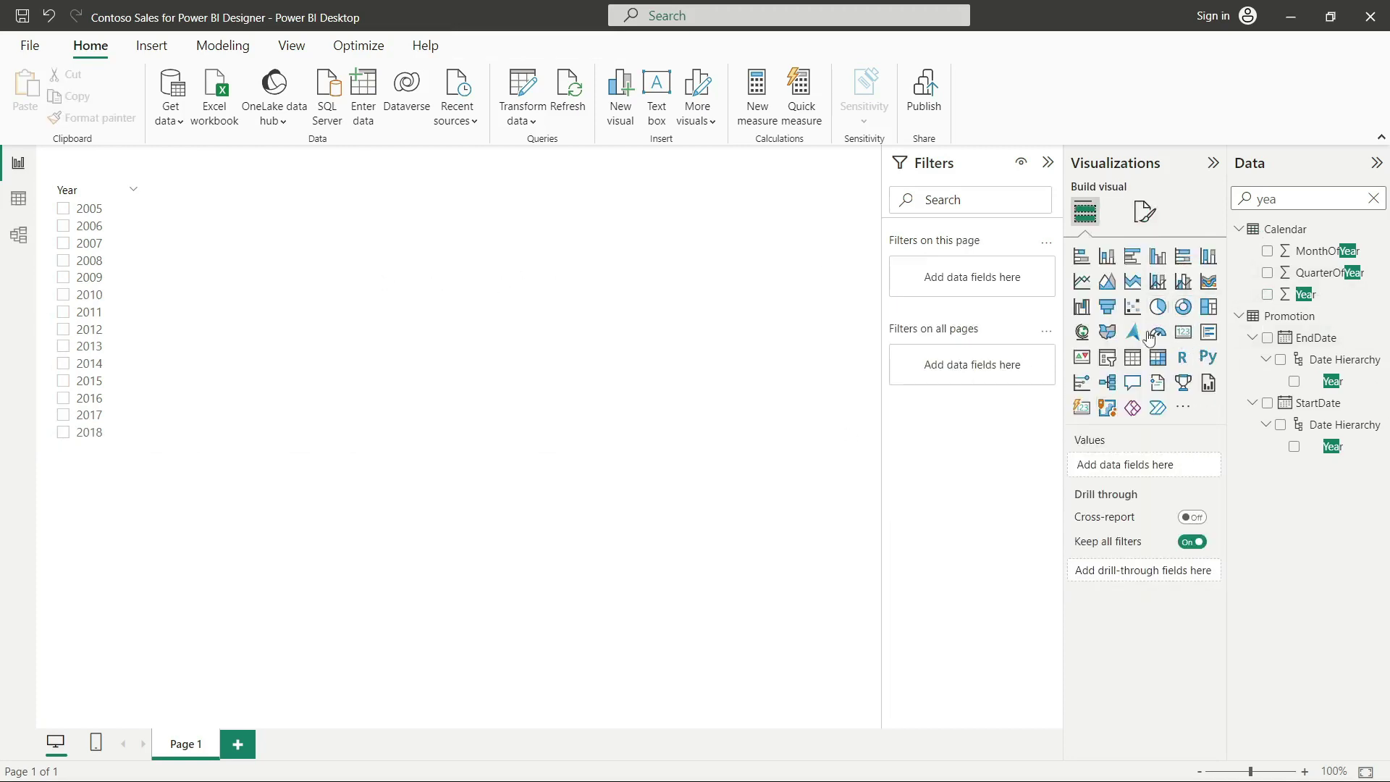
Add a slicer on the Calendar table's QuarterOfYear field and set its style to Vertical list.
left_click(1106, 359)
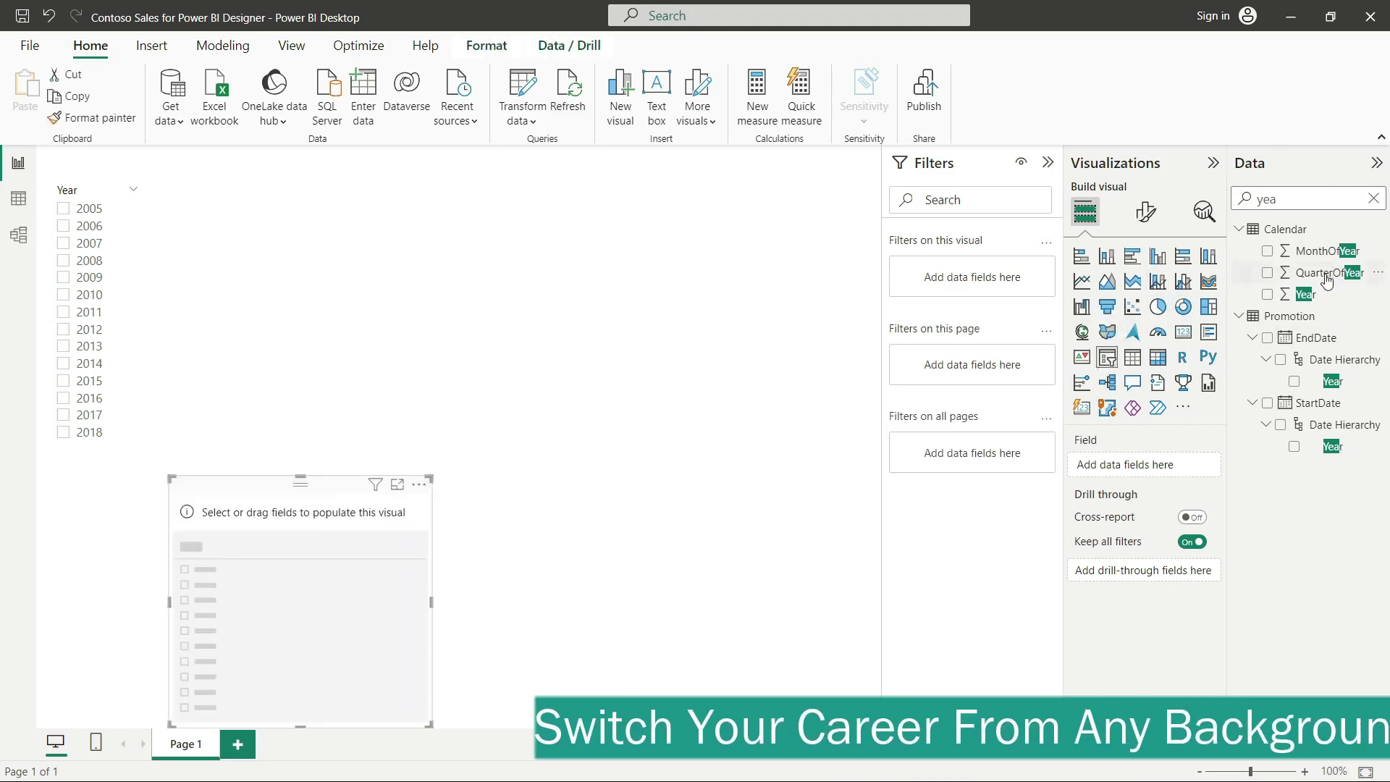
left_click_drag(1325, 273, 1134, 469)
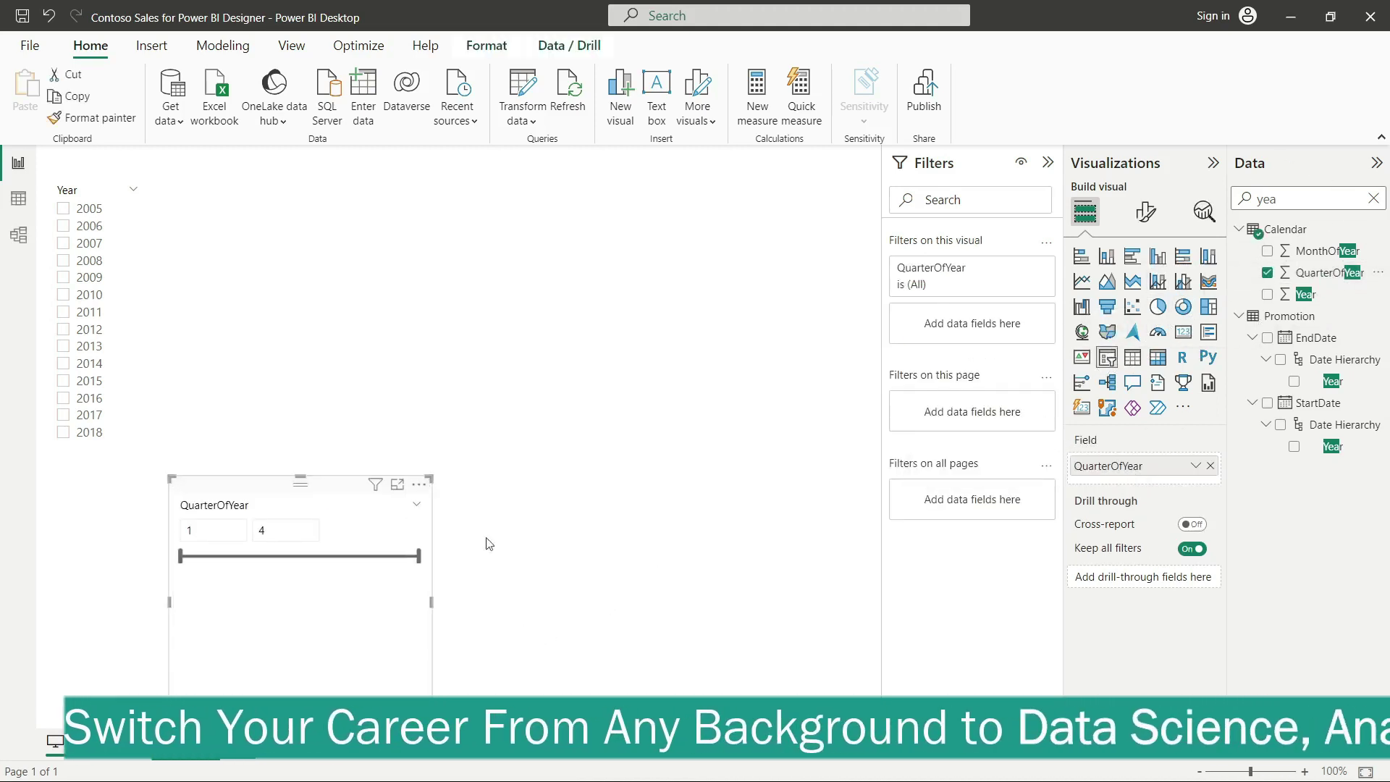
left_click(1148, 212)
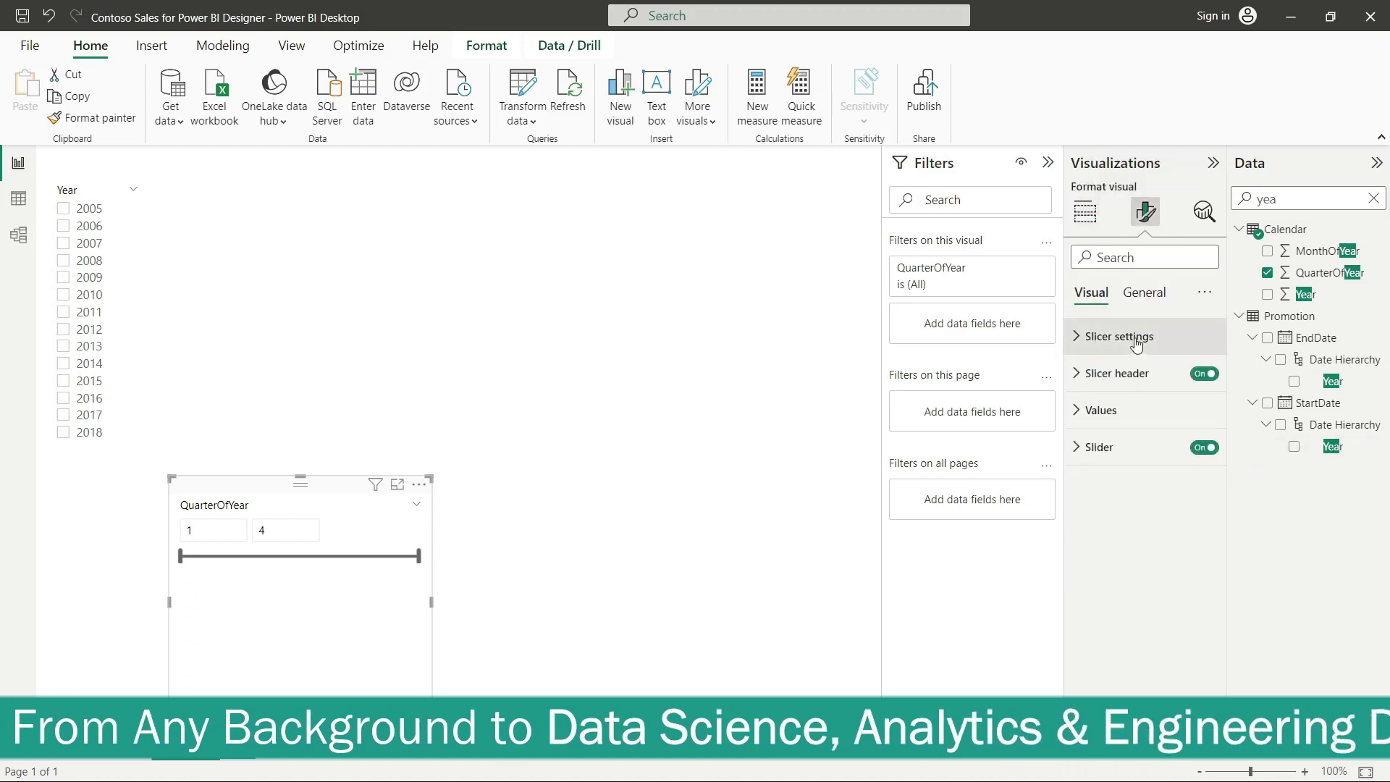
left_click(1136, 344)
left_click(1124, 428)
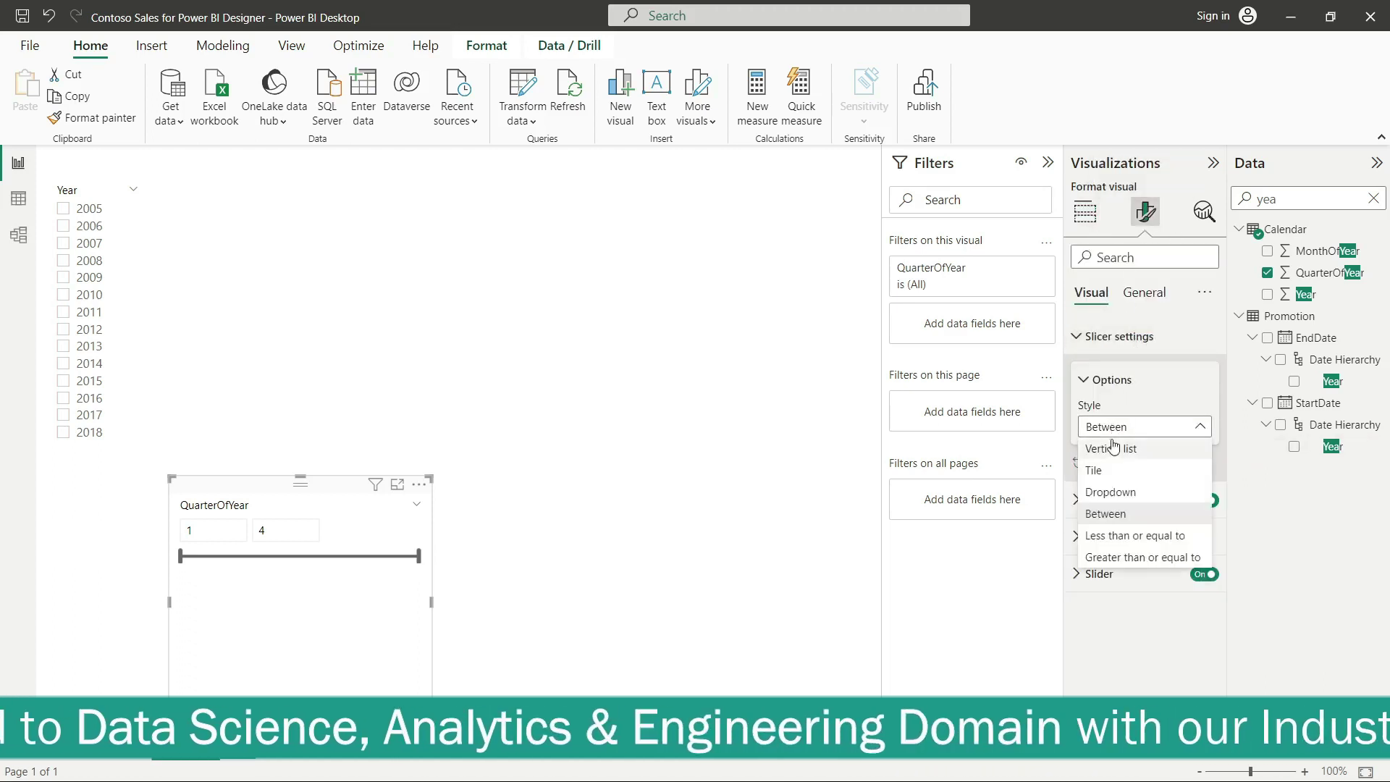
left_click(1116, 450)
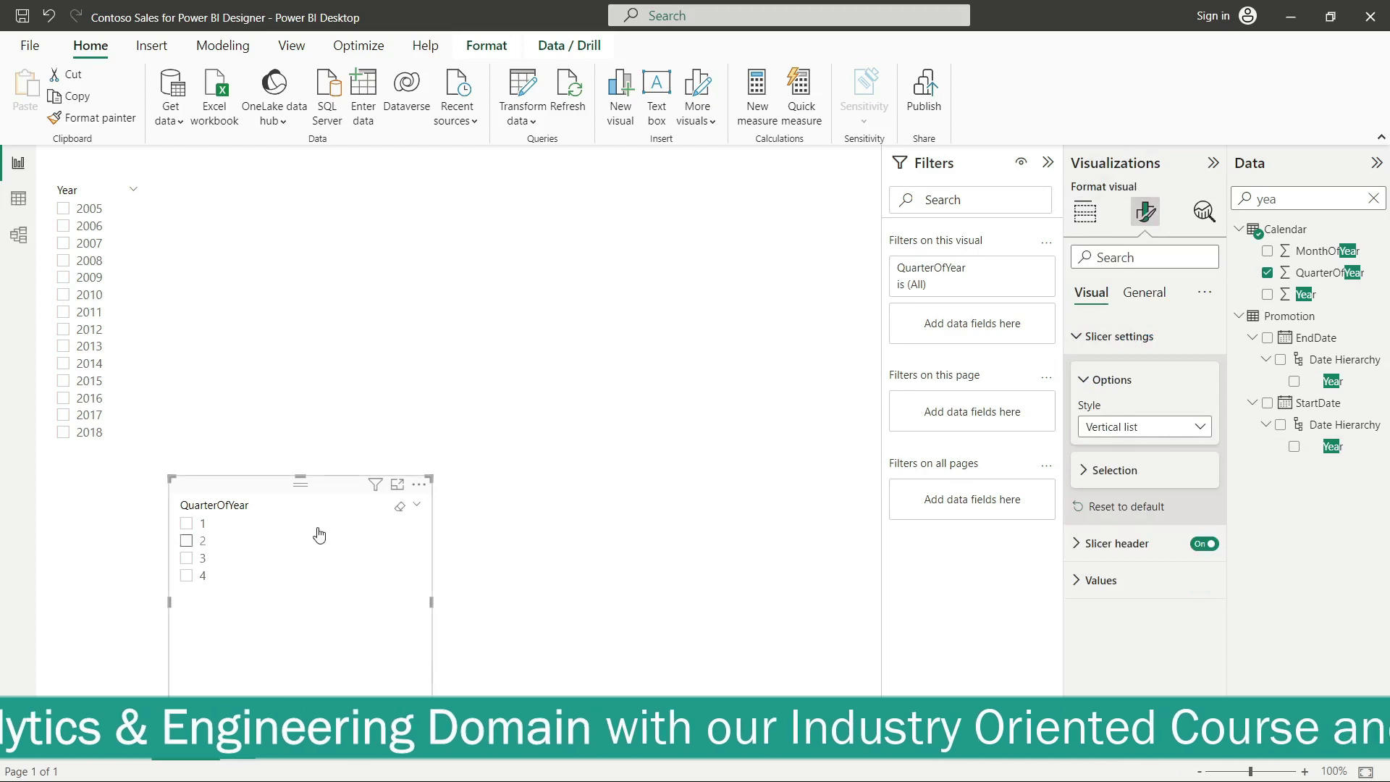
Move the QuarterOfYear slicer directly below the Year slicer and shrink its height and width to fit the four quarters.
left_click_drag(323, 492, 208, 469)
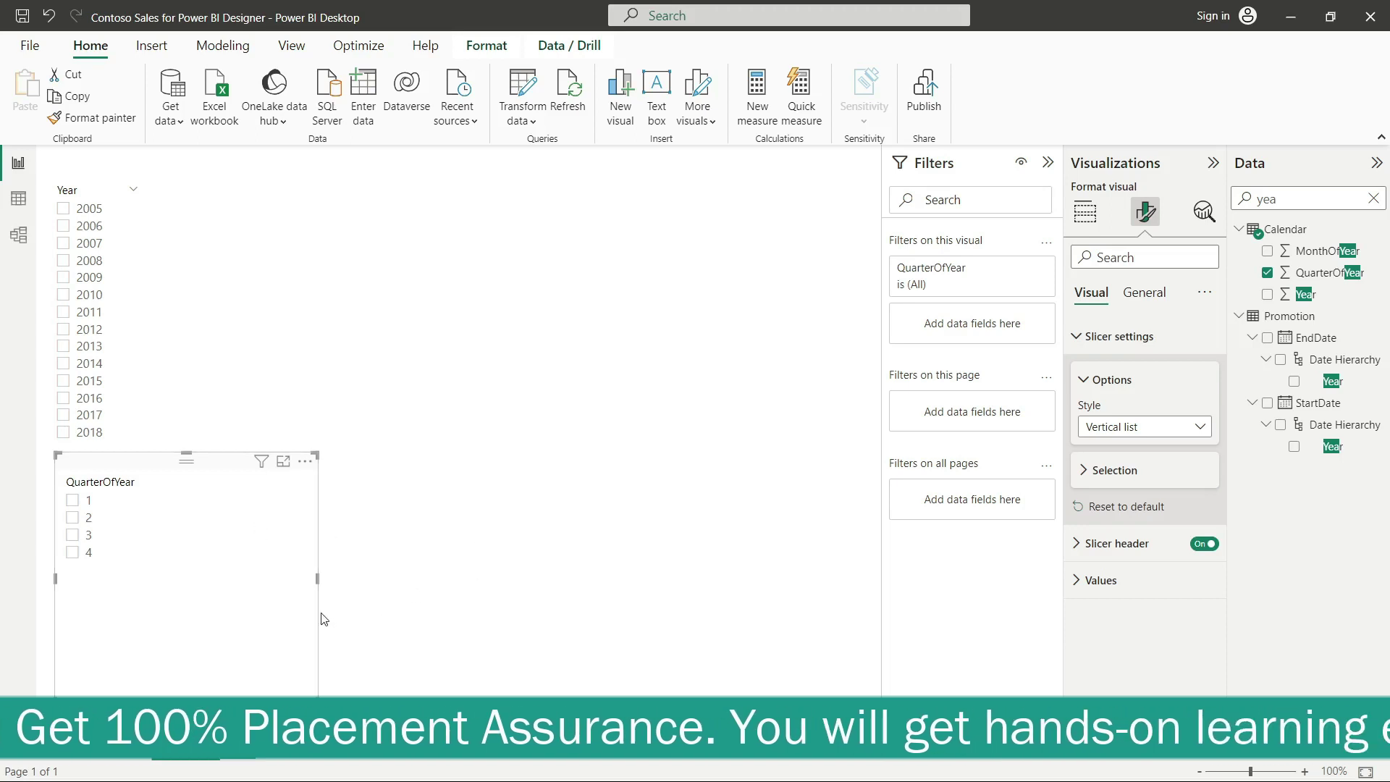
left_click_drag(185, 693, 171, 598)
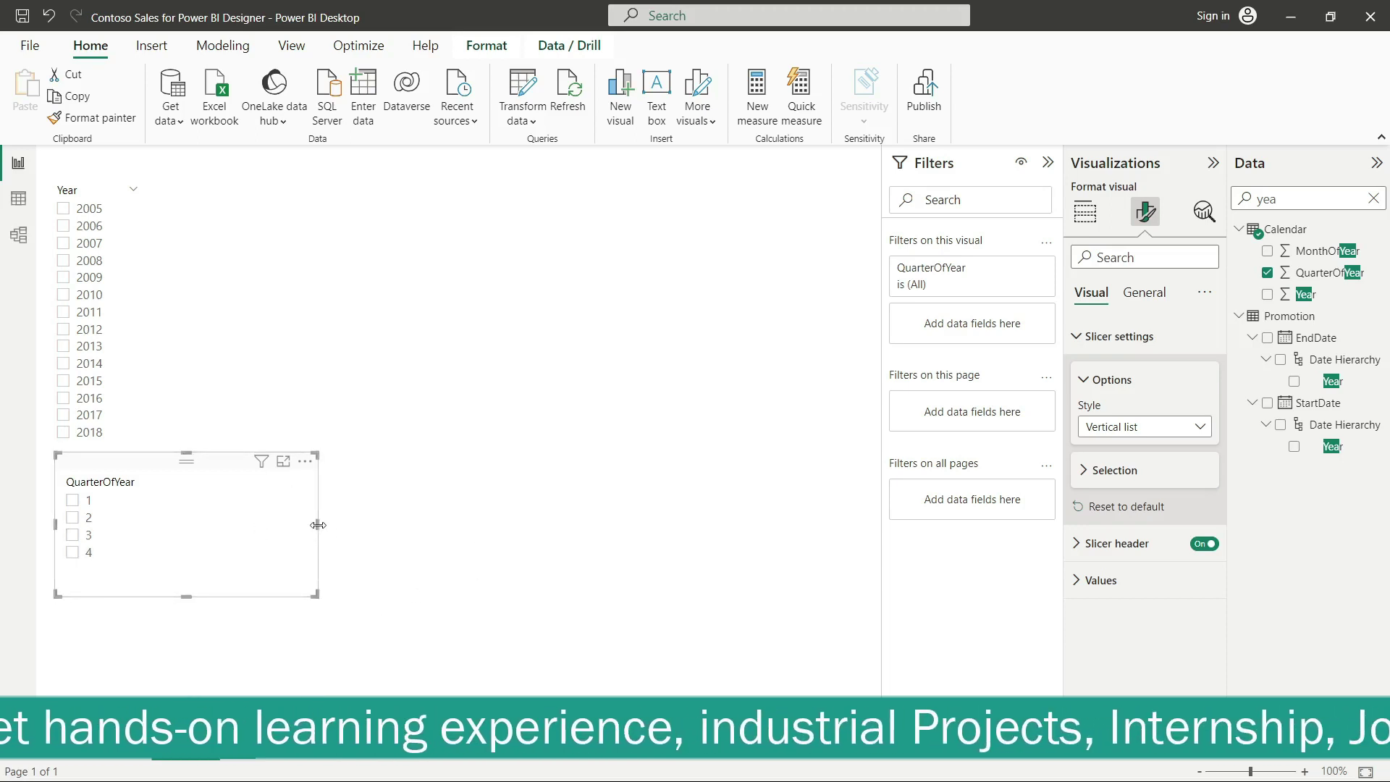
left_click_drag(317, 524, 186, 524)
left_click(449, 482)
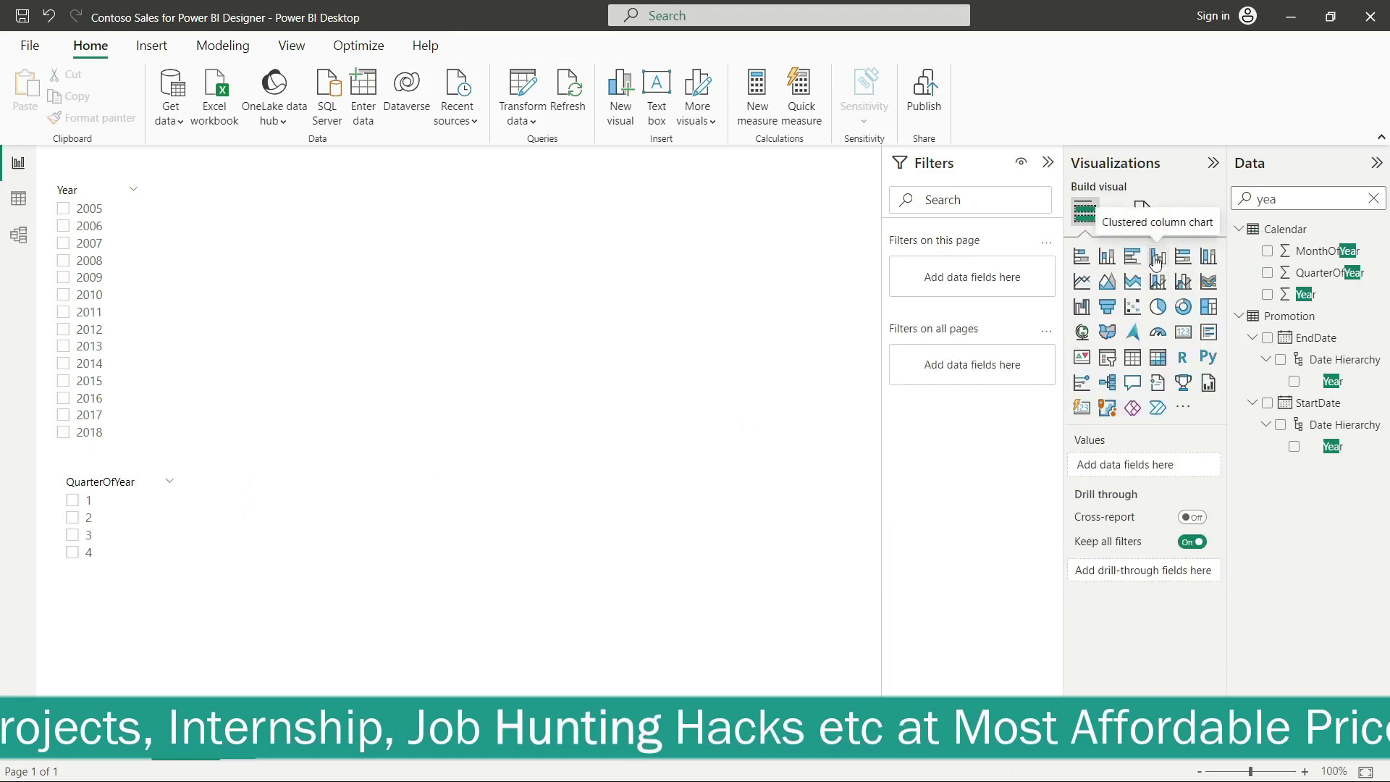
Add an empty clustered column chart on the right half of the page and enlarge it in width and height.
left_click(1157, 262)
left_click_drag(109, 615, 732, 391)
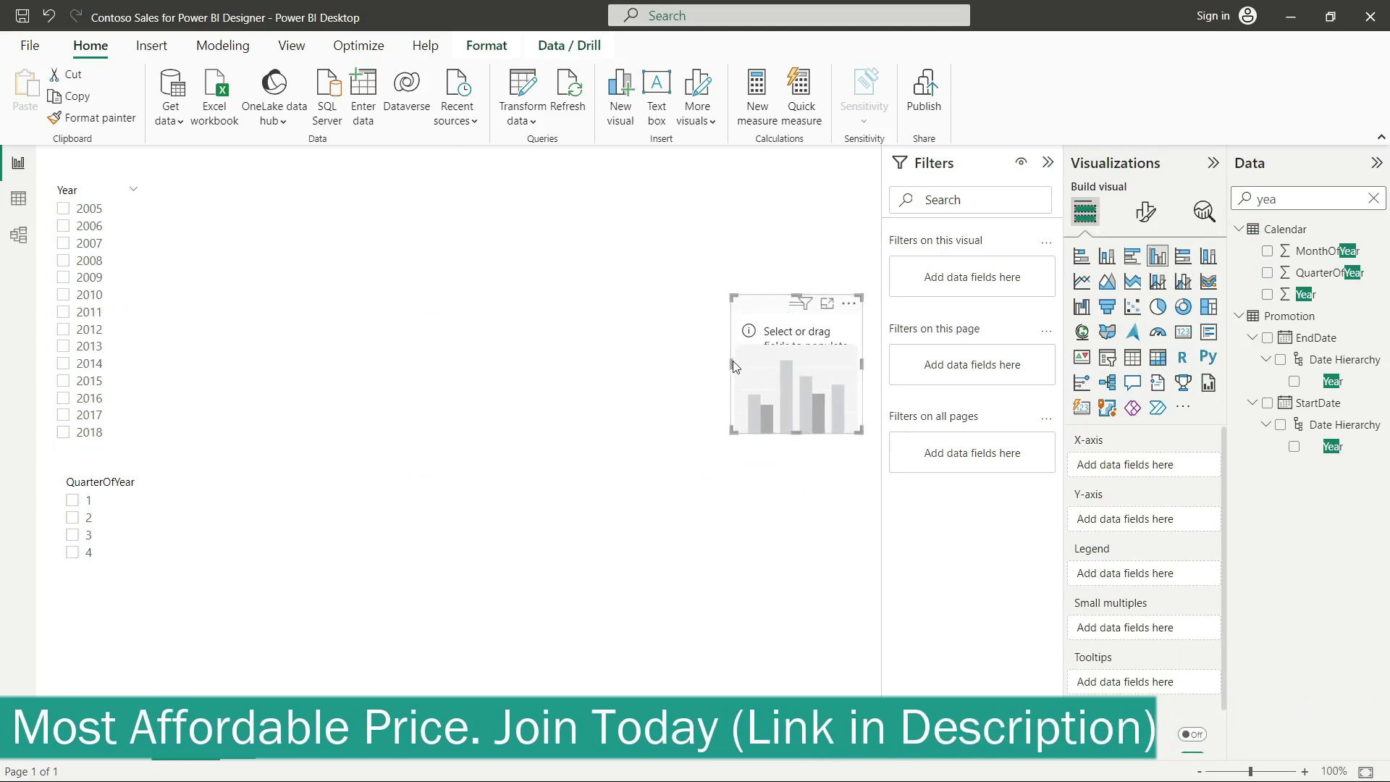
left_click_drag(730, 362, 500, 362)
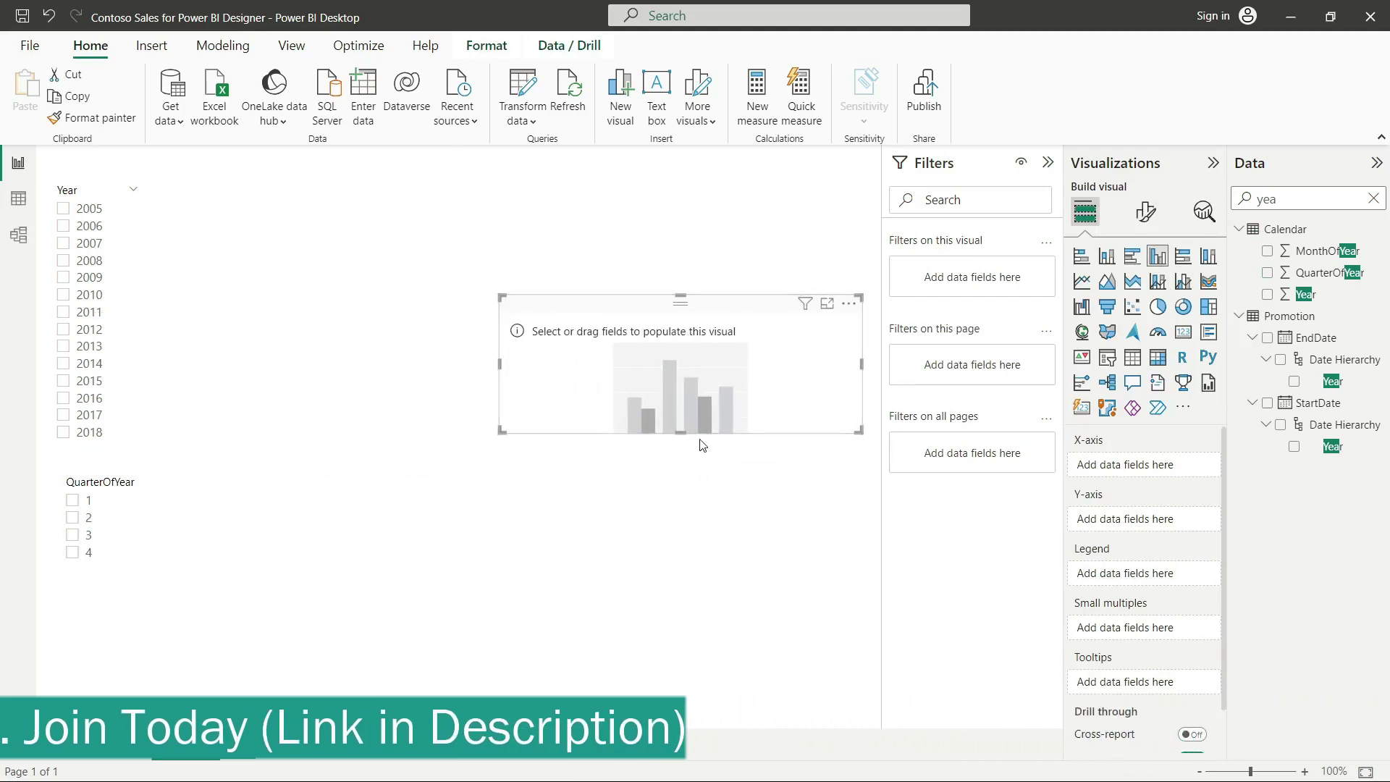
left_click_drag(676, 429, 685, 621)
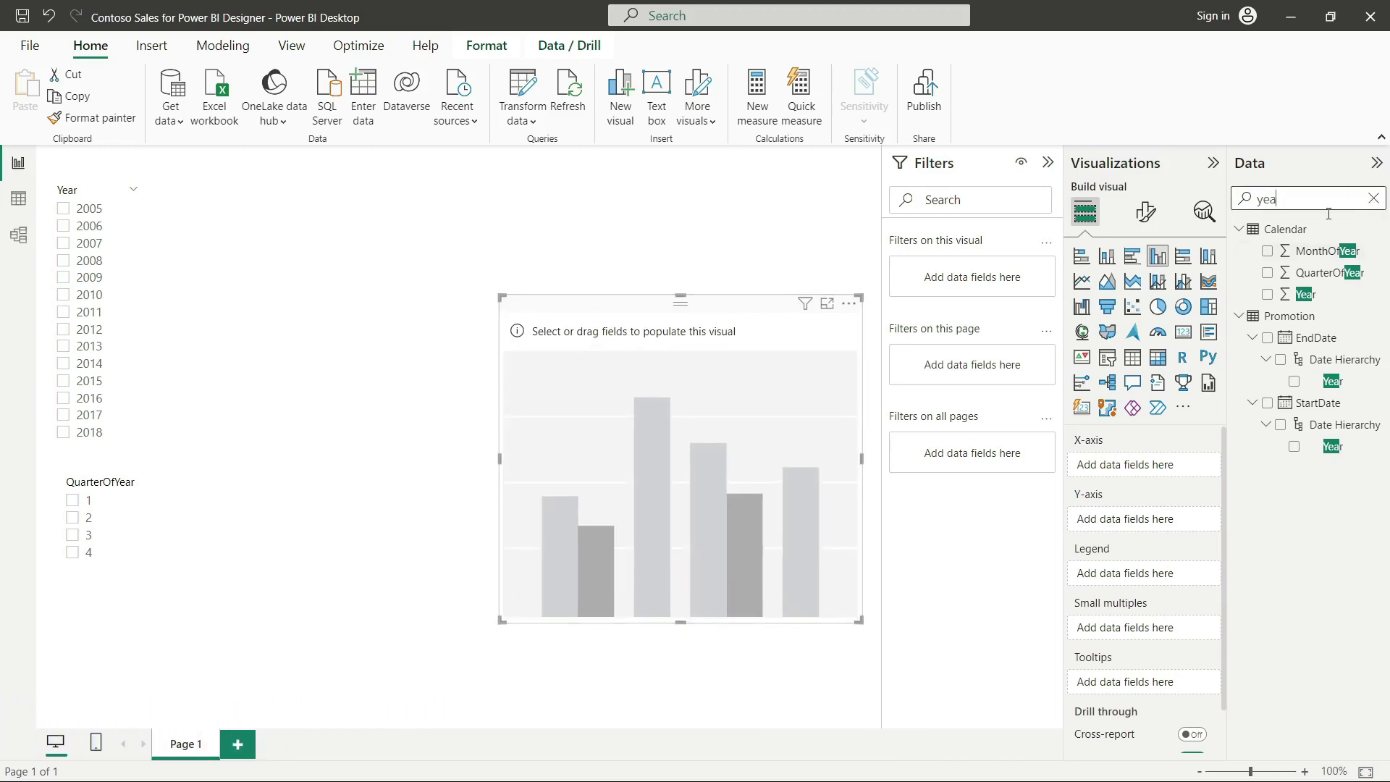
Clear the field search and add the Pr_quar_sales measure from the Sales table to the column chart's Y-axis.
left_click(1374, 202)
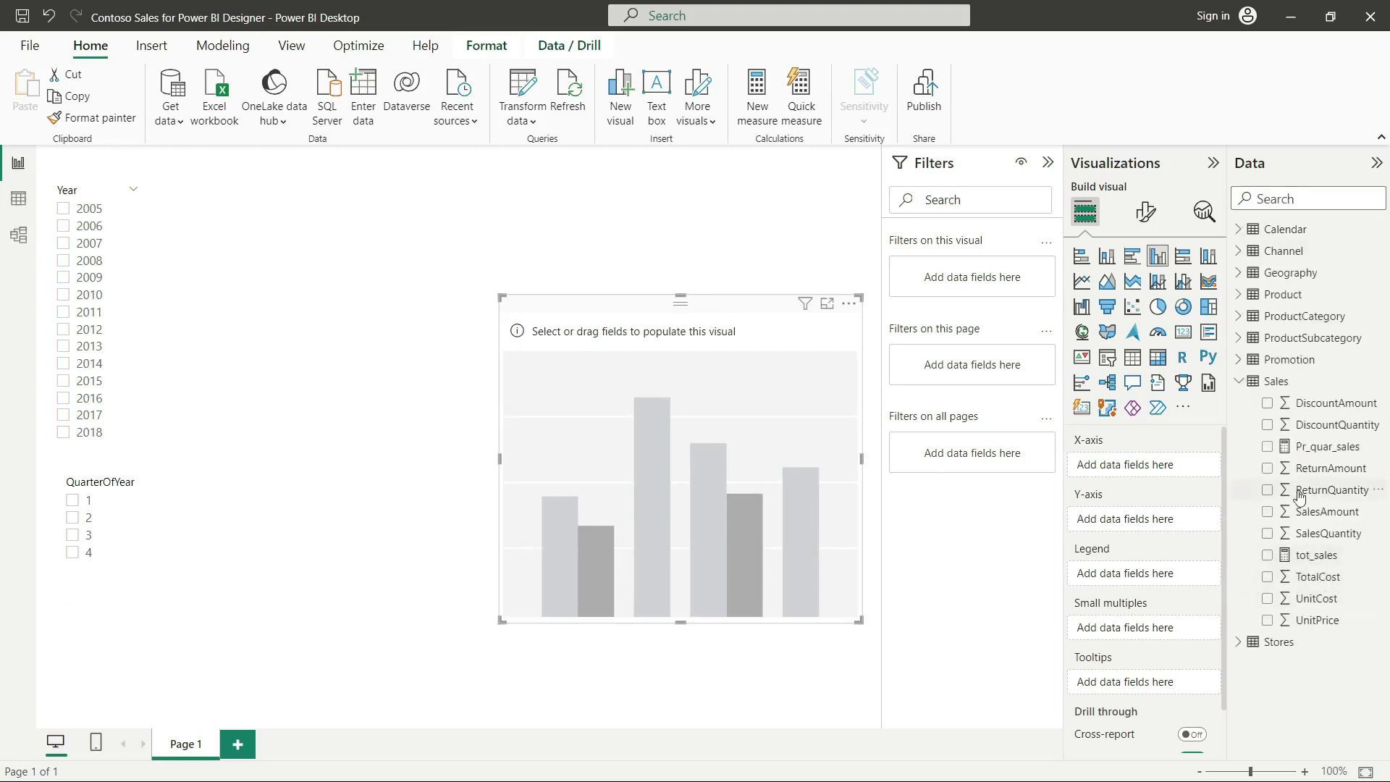
left_click(1325, 449)
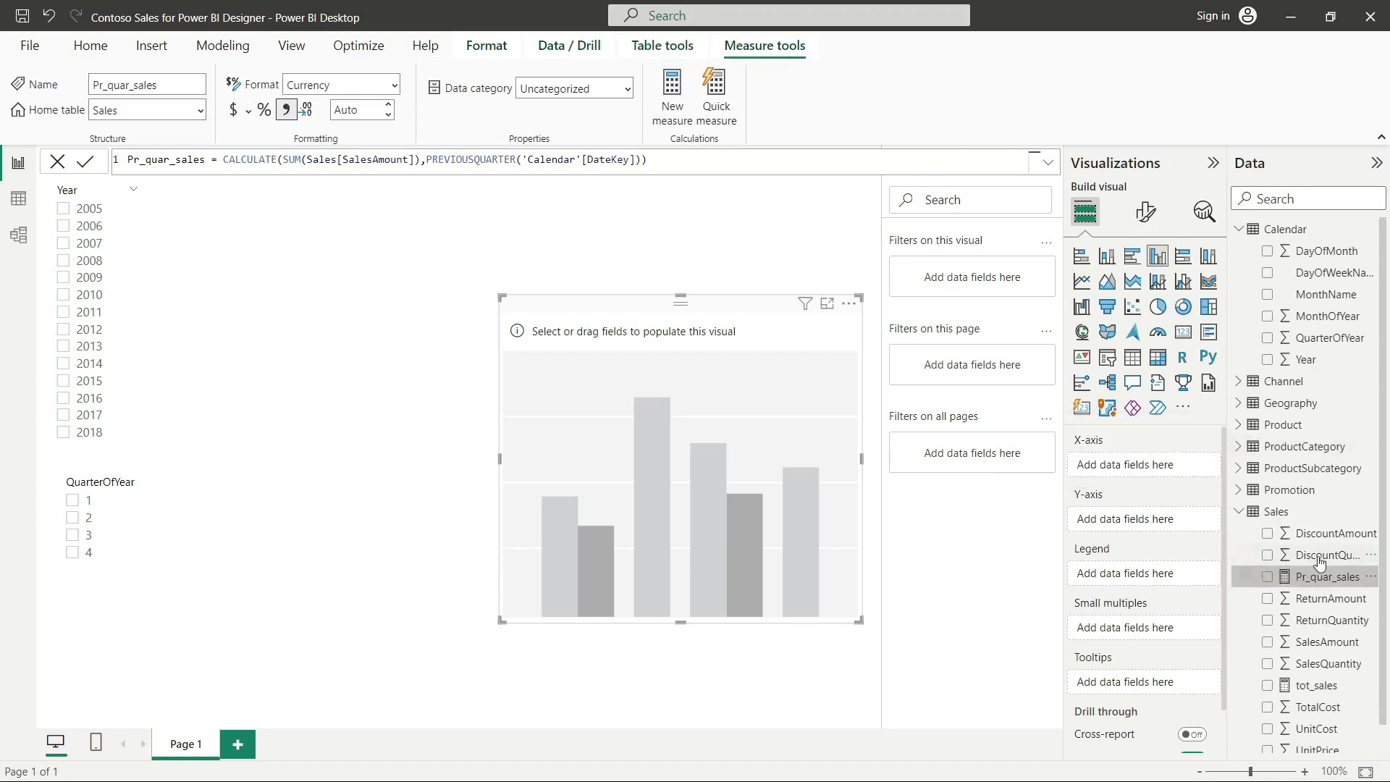
scroll(1286, 652, "down", 1)
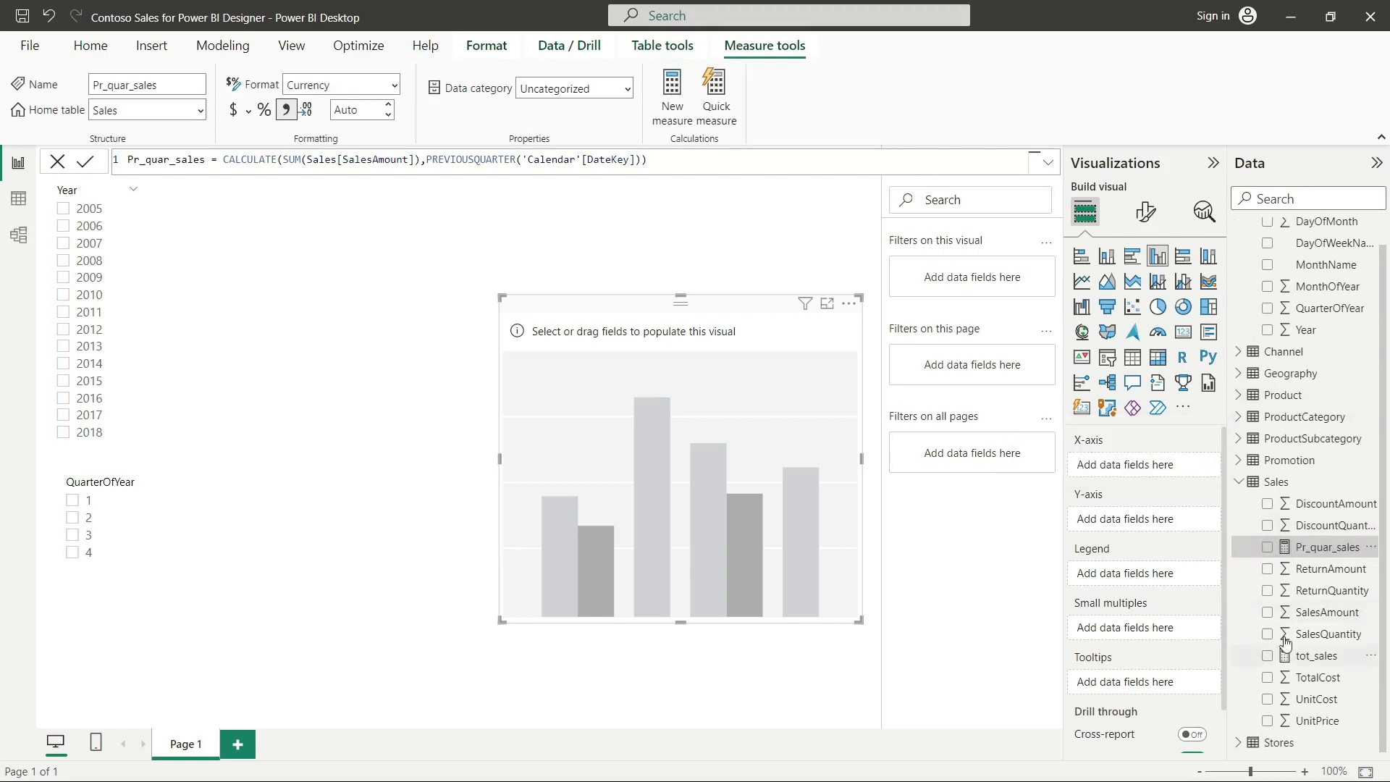
left_click(1268, 548)
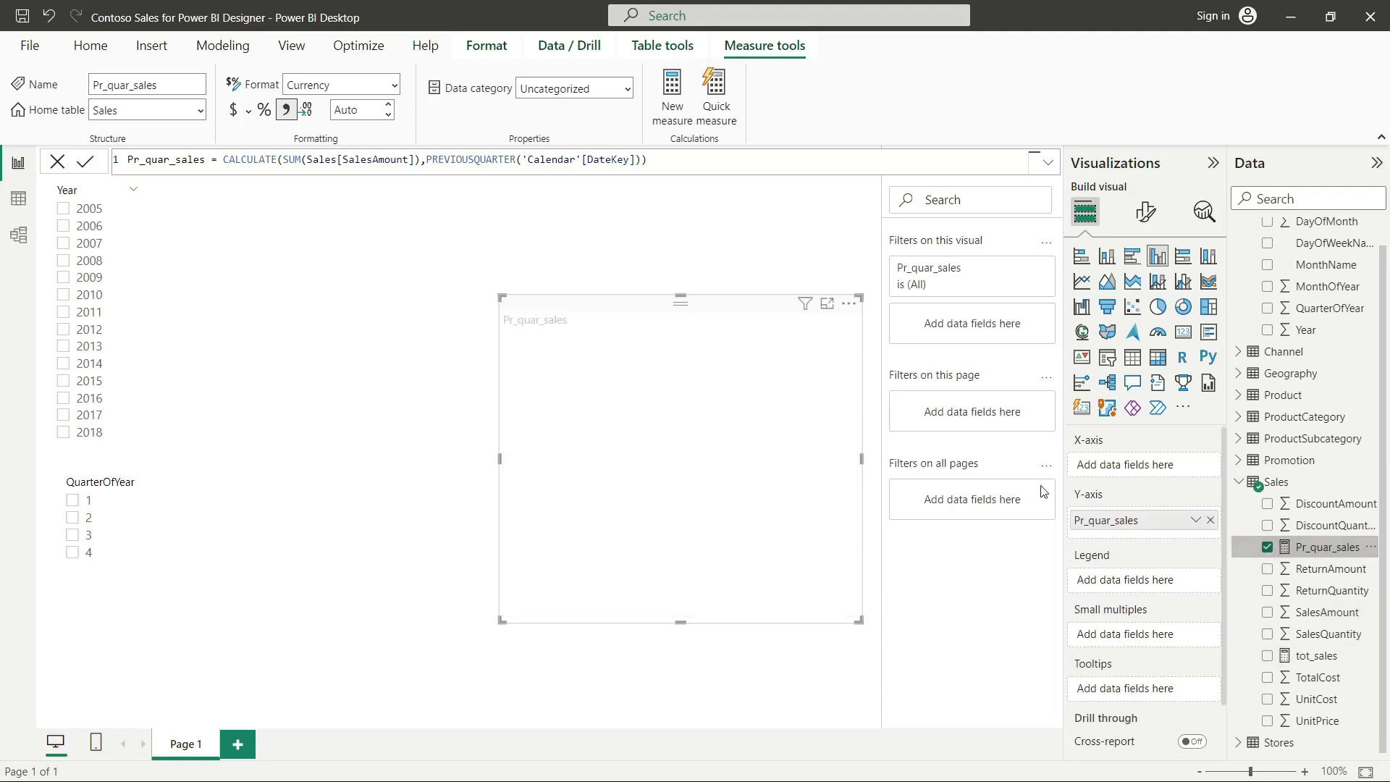
Filter the chart to year 2011 and view previous-quarter sales for quarter 4 and quarter 3.
left_click(63, 327)
left_click(63, 318)
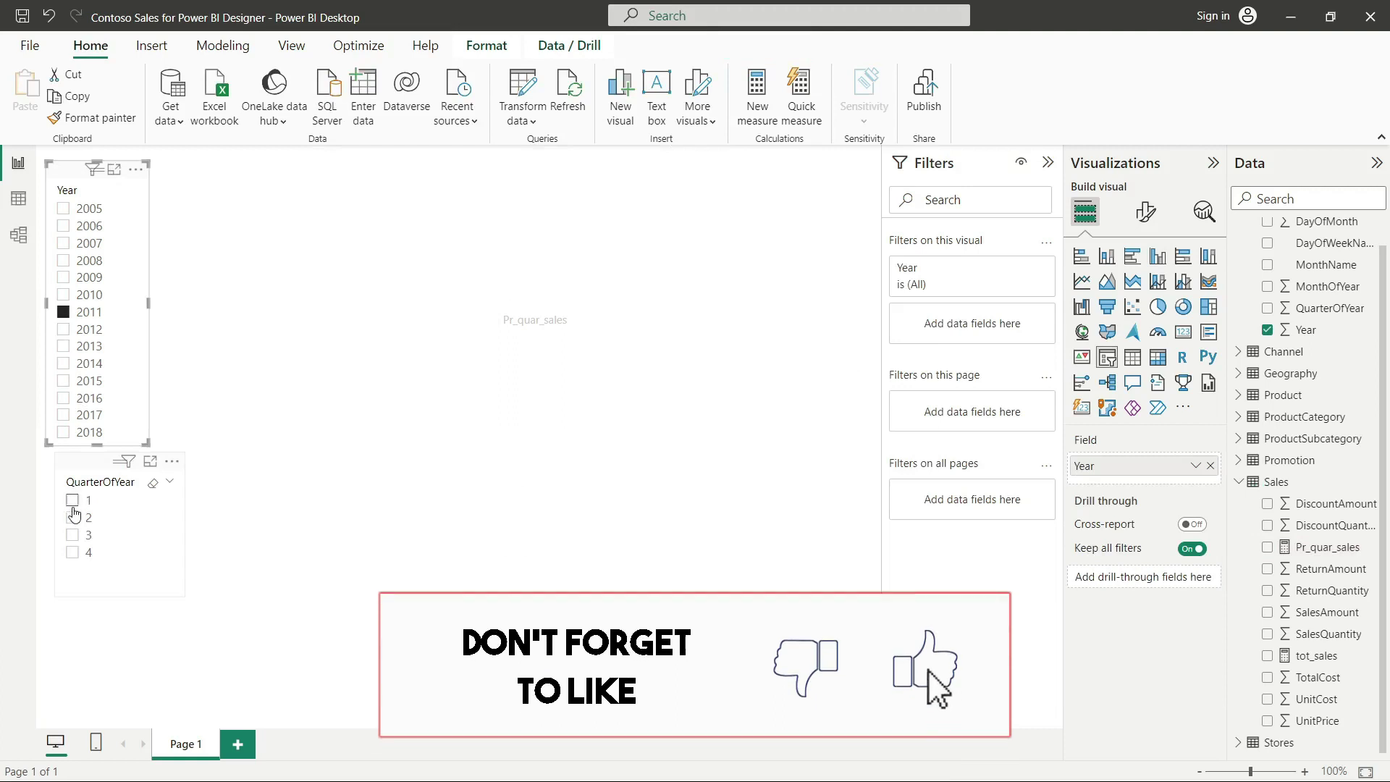
left_click(70, 554)
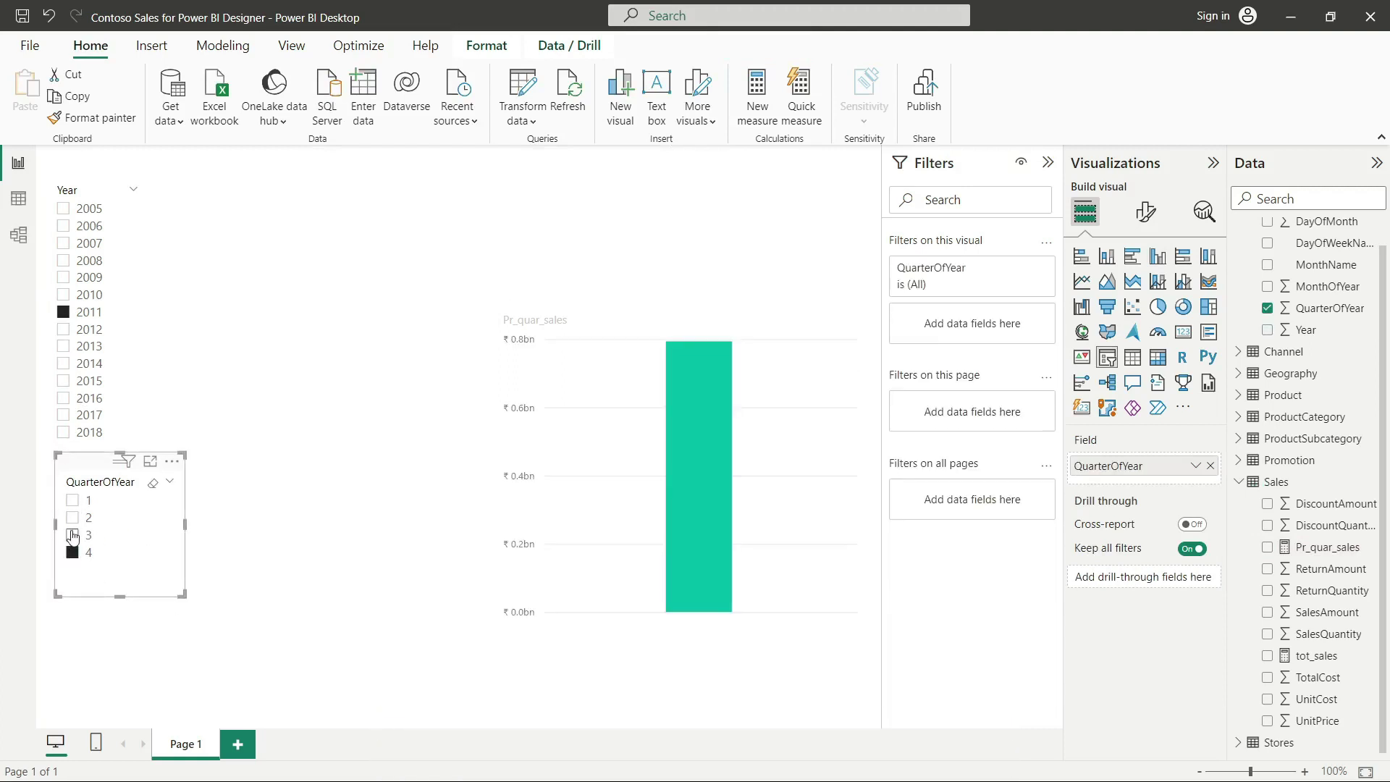
left_click(71, 535)
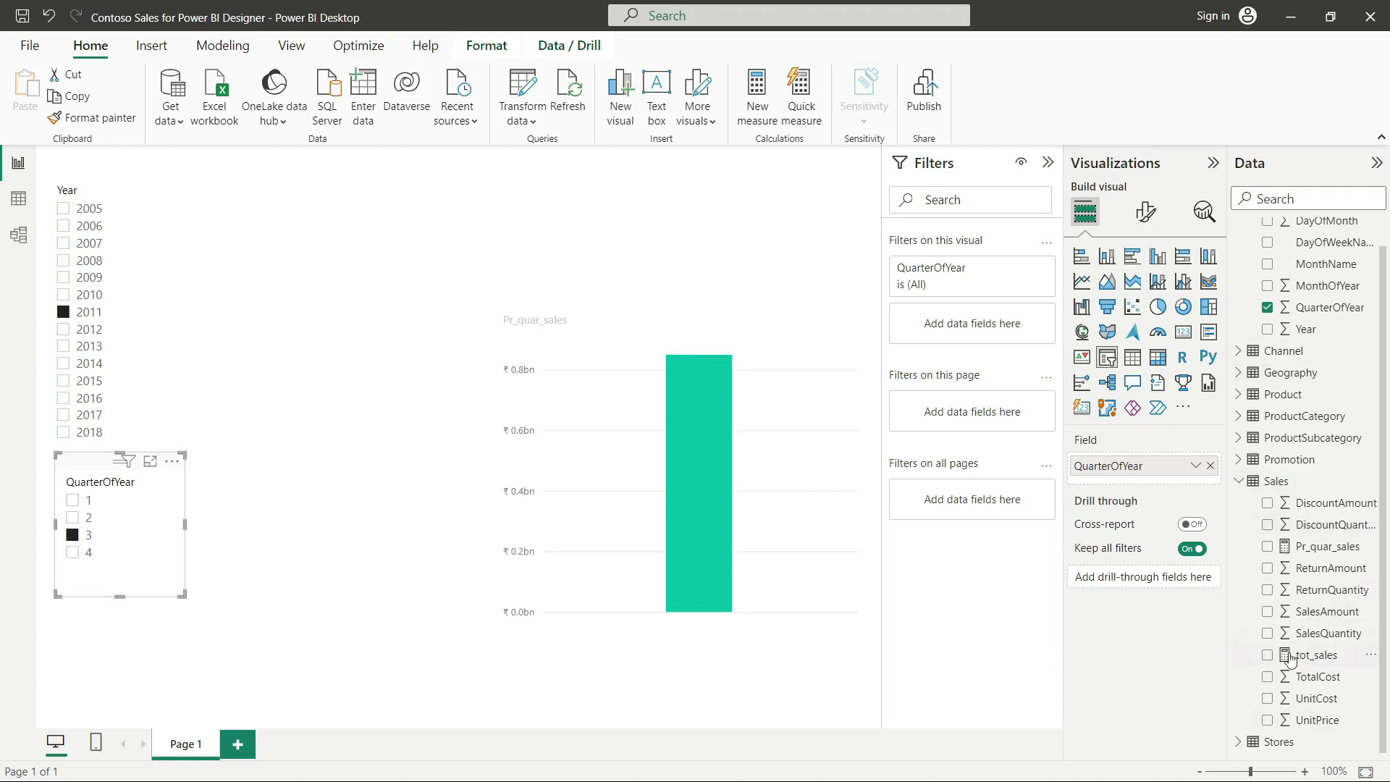
Add the tot_sales measure to the column chart's Y-axis alongside Pr_quar_sales.
left_click_drag(1315, 660, 1198, 578)
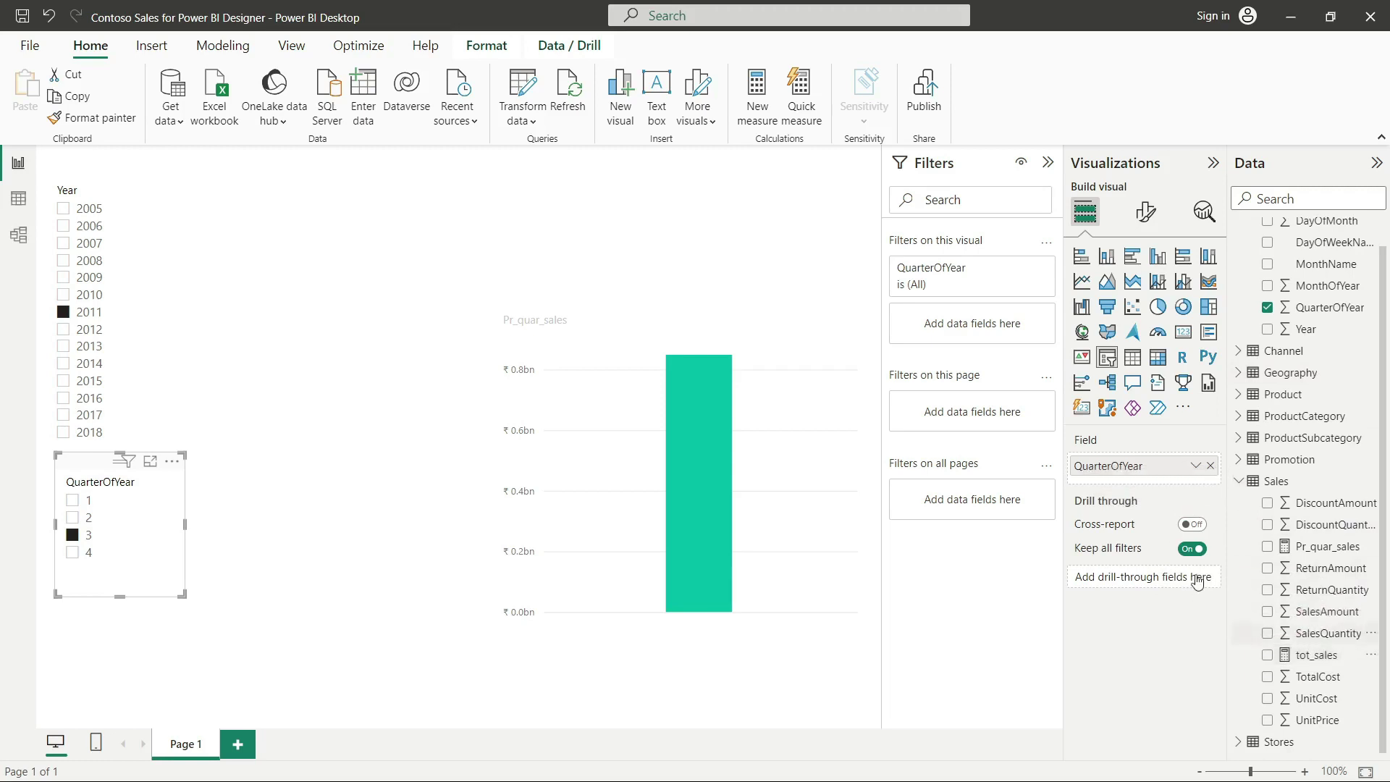
left_click(789, 542)
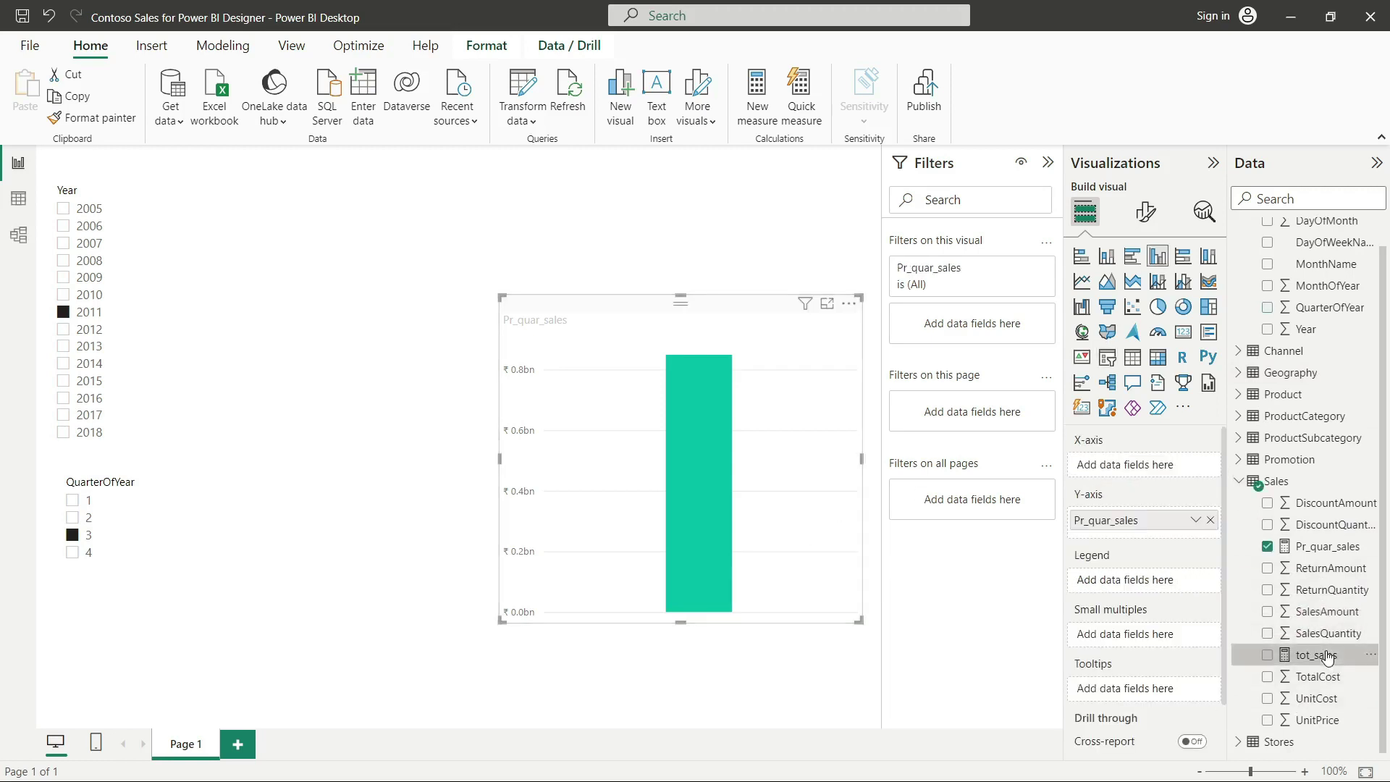
left_click_drag(1316, 655, 1155, 529)
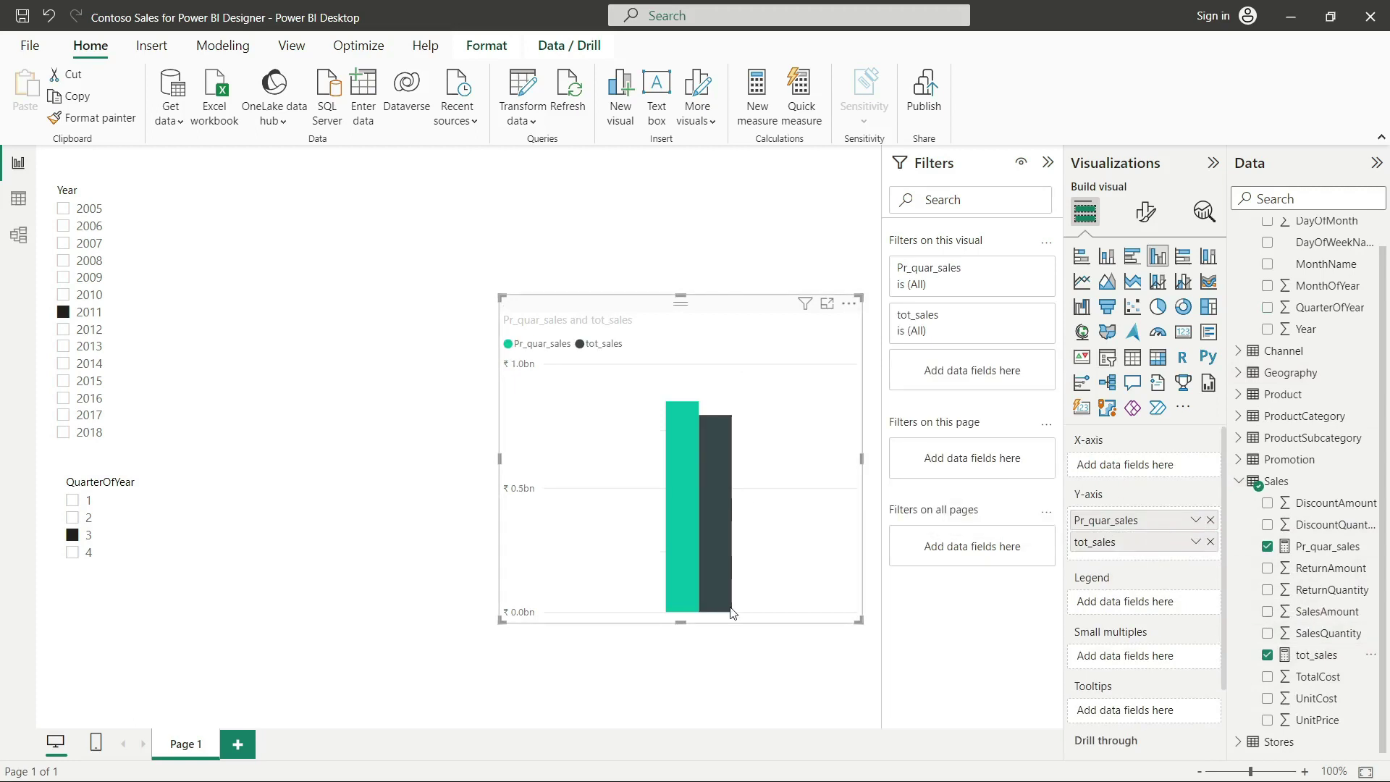
Check the value of the tot_sales column and compare both measures for quarters 1, 2 and 3 of 2011.
mouse_move(733, 613)
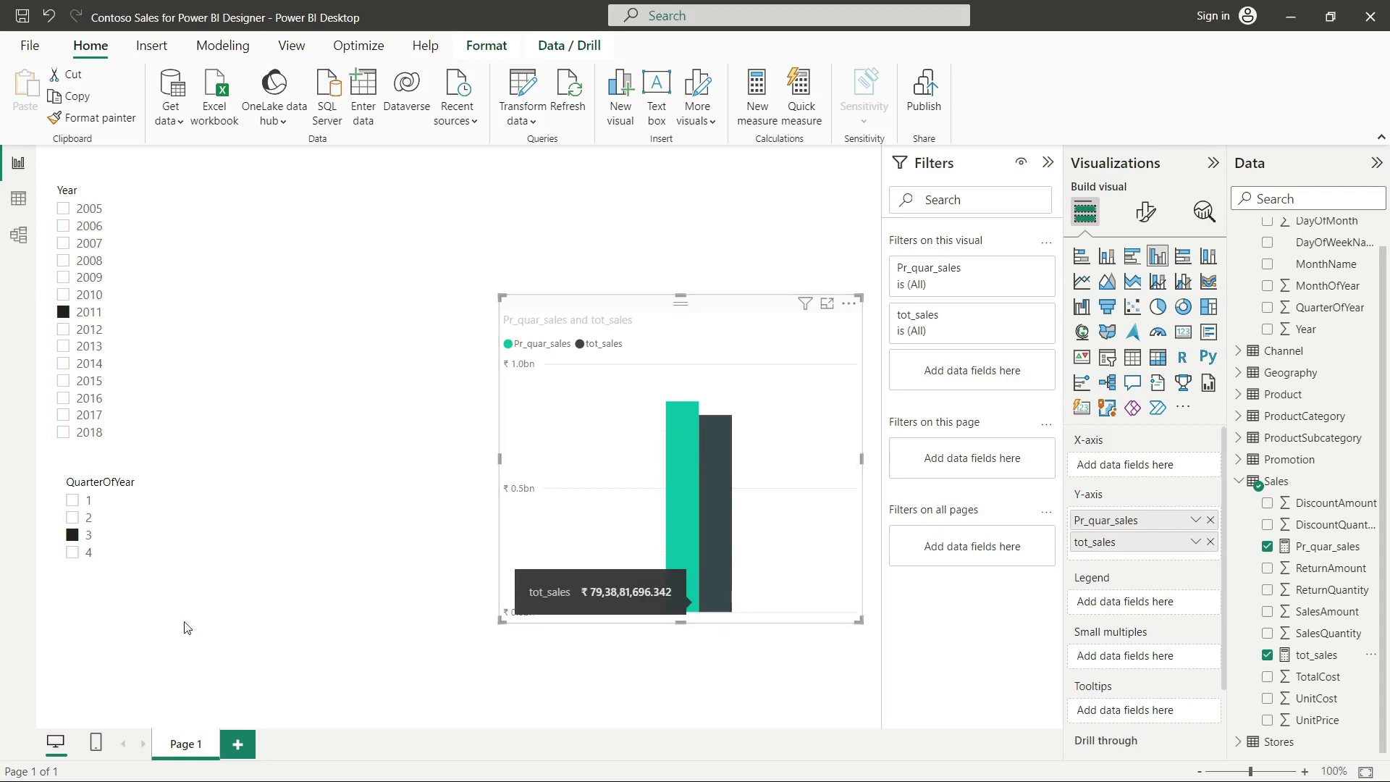
left_click(72, 501)
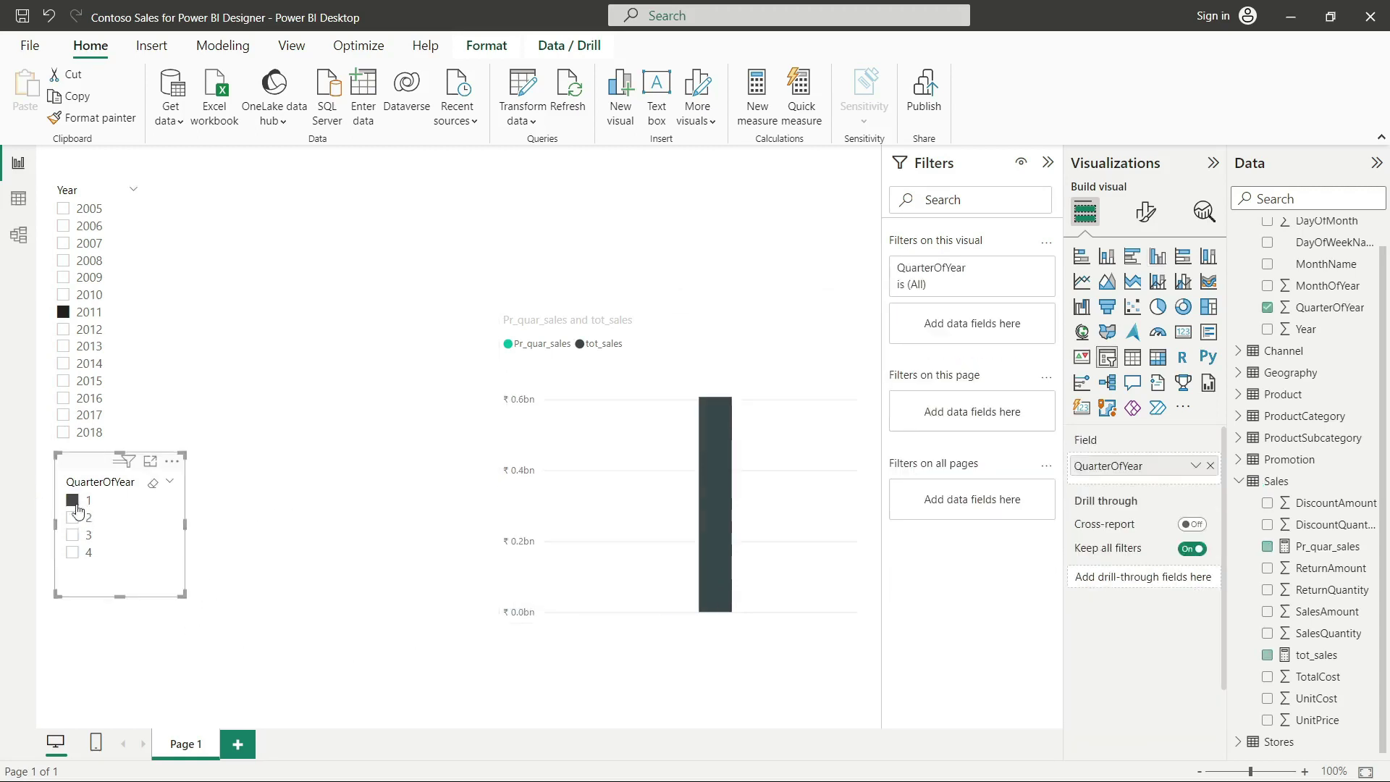
left_click(72, 517)
left_click(73, 536)
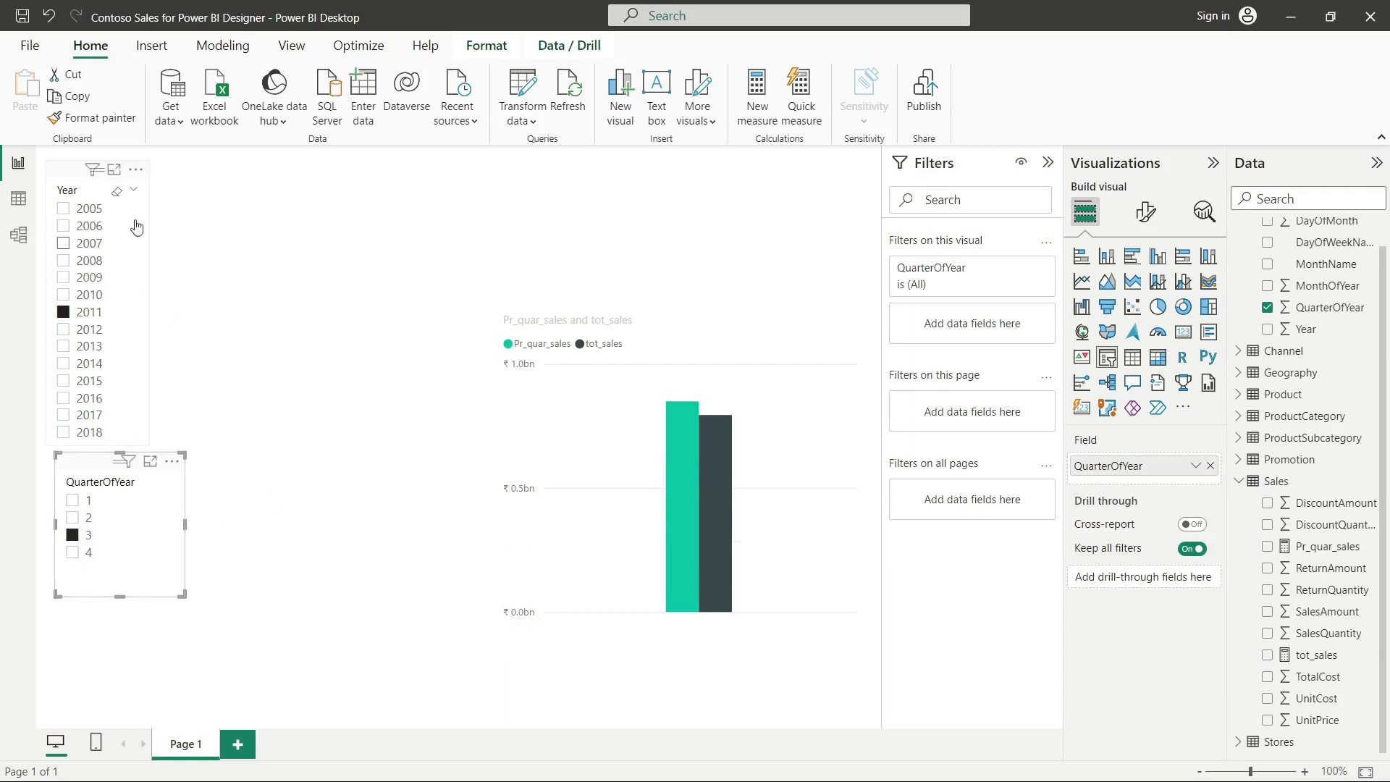
Clear the Year and QuarterOfYear slicer selections and filter the chart to quarter 1 of 2011.
left_click(115, 196)
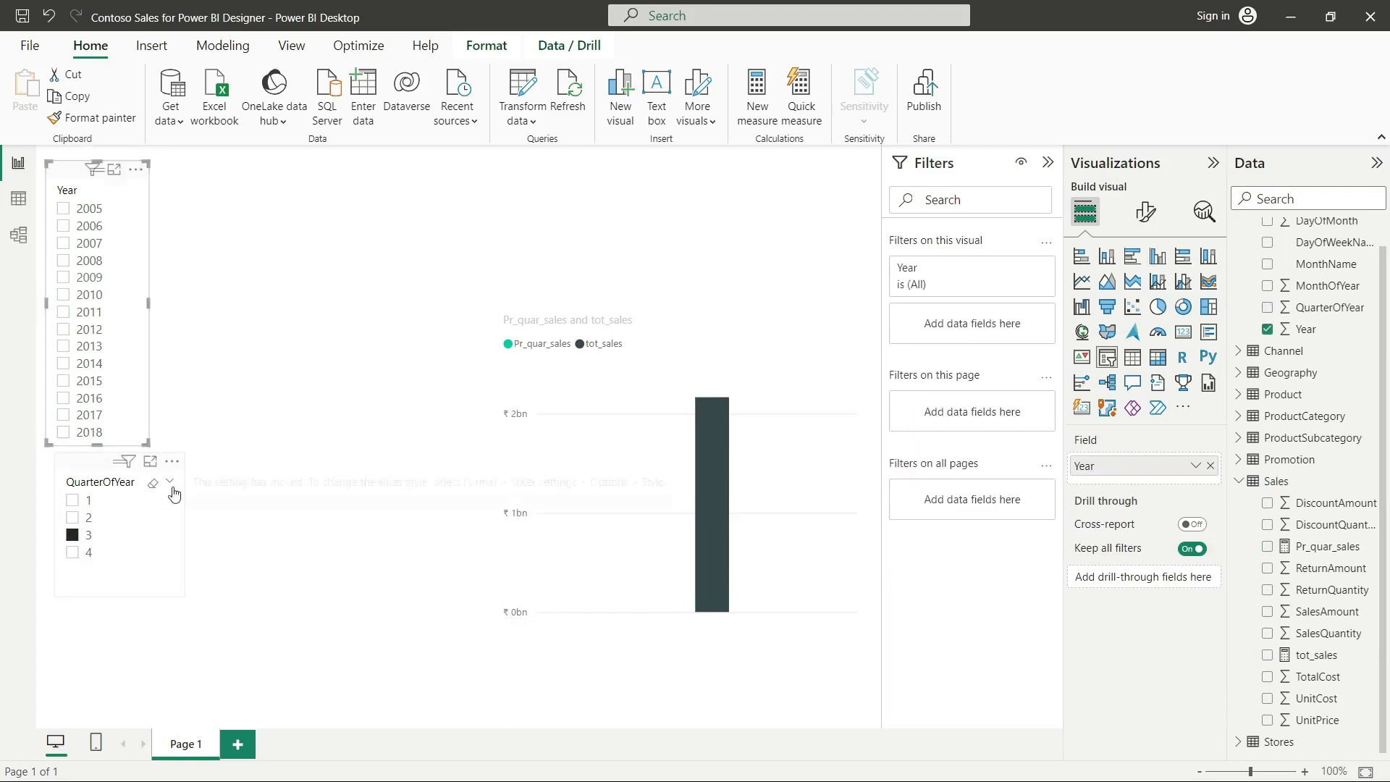
left_click(155, 490)
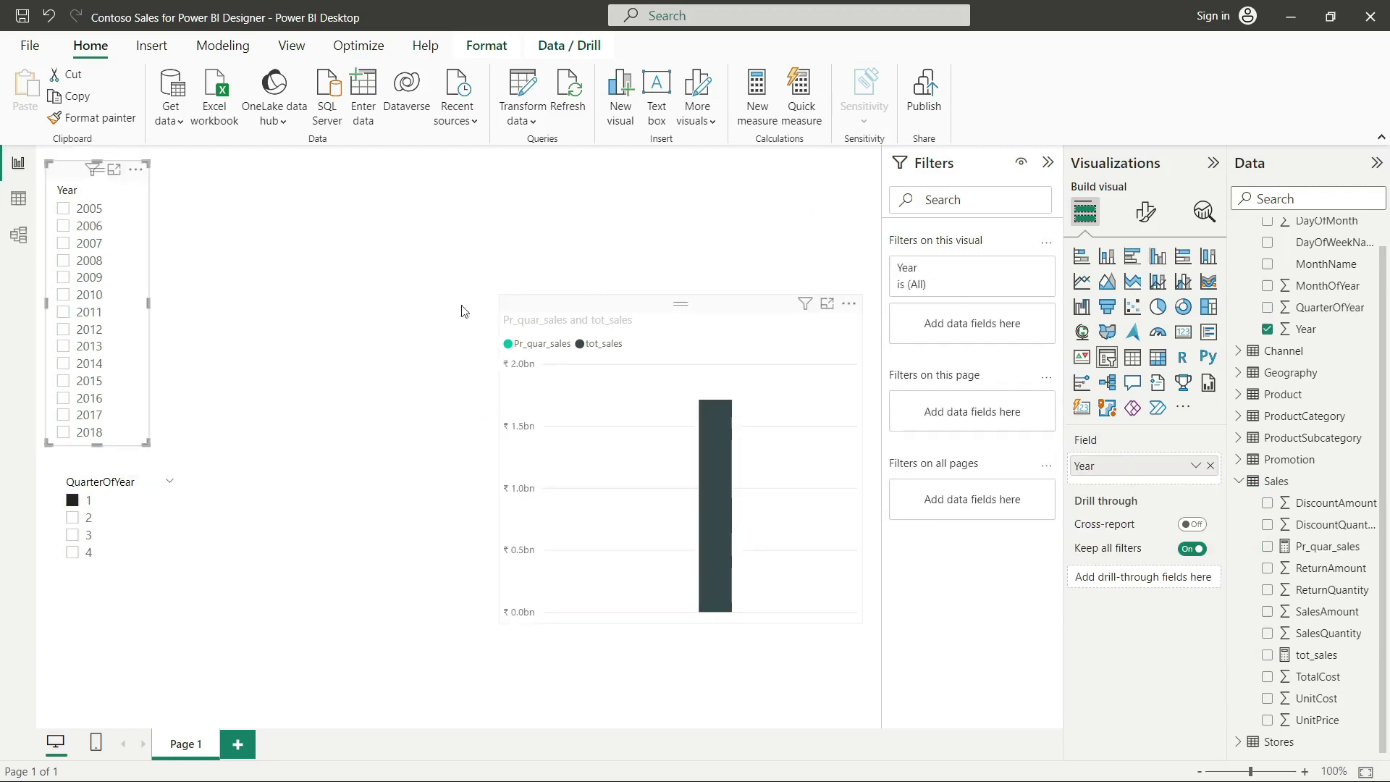
left_click(63, 312)
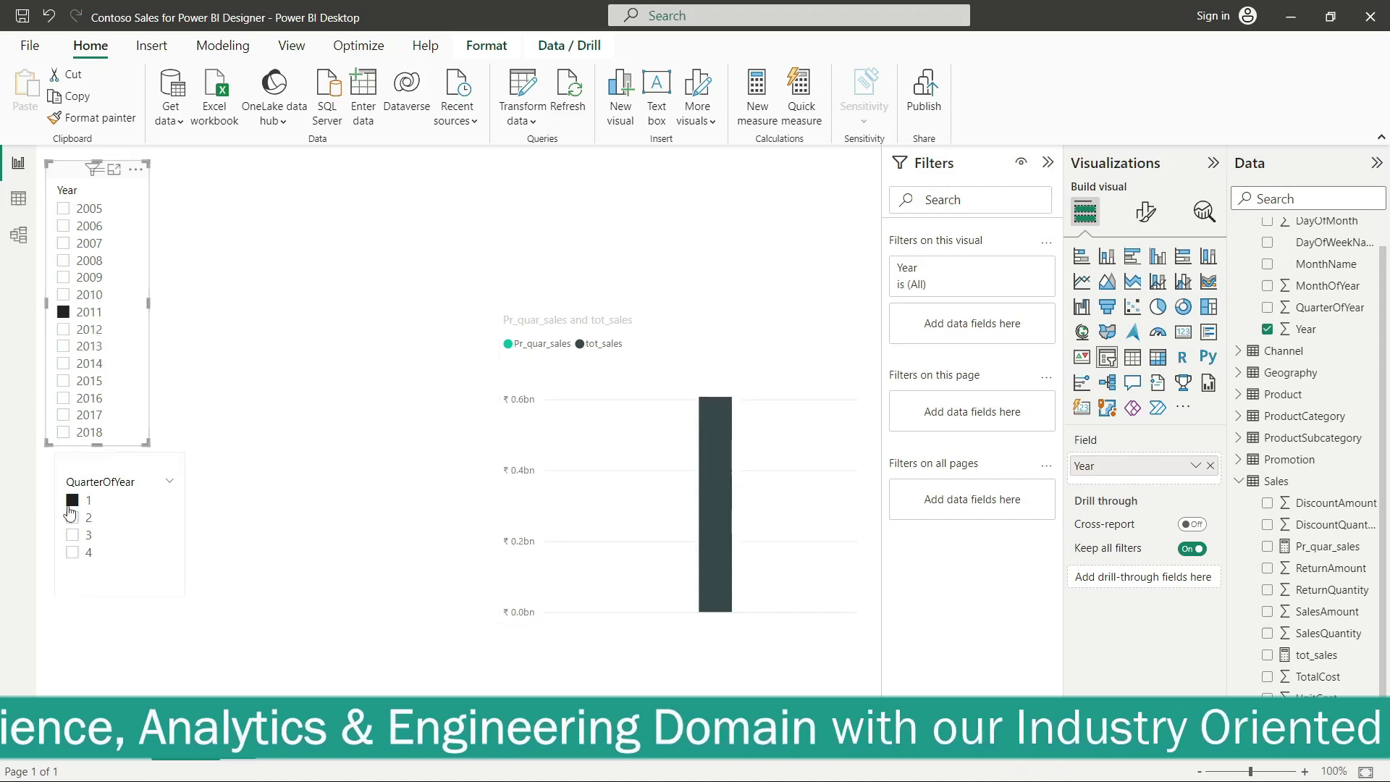
Compare Pr_quar_sales with tot_sales for 2011 by selecting quarters 4, 3, 2 and 1 in turn.
left_click(72, 555)
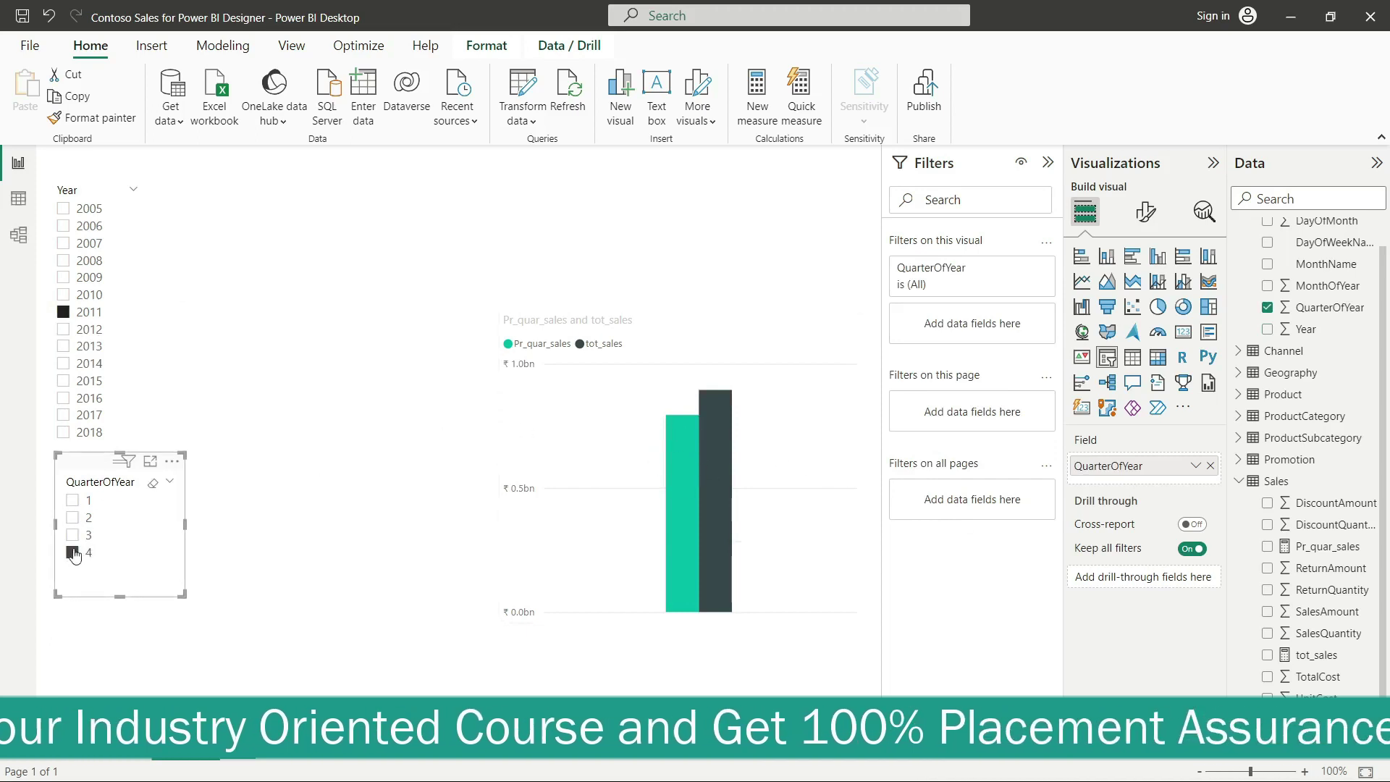
left_click(71, 536)
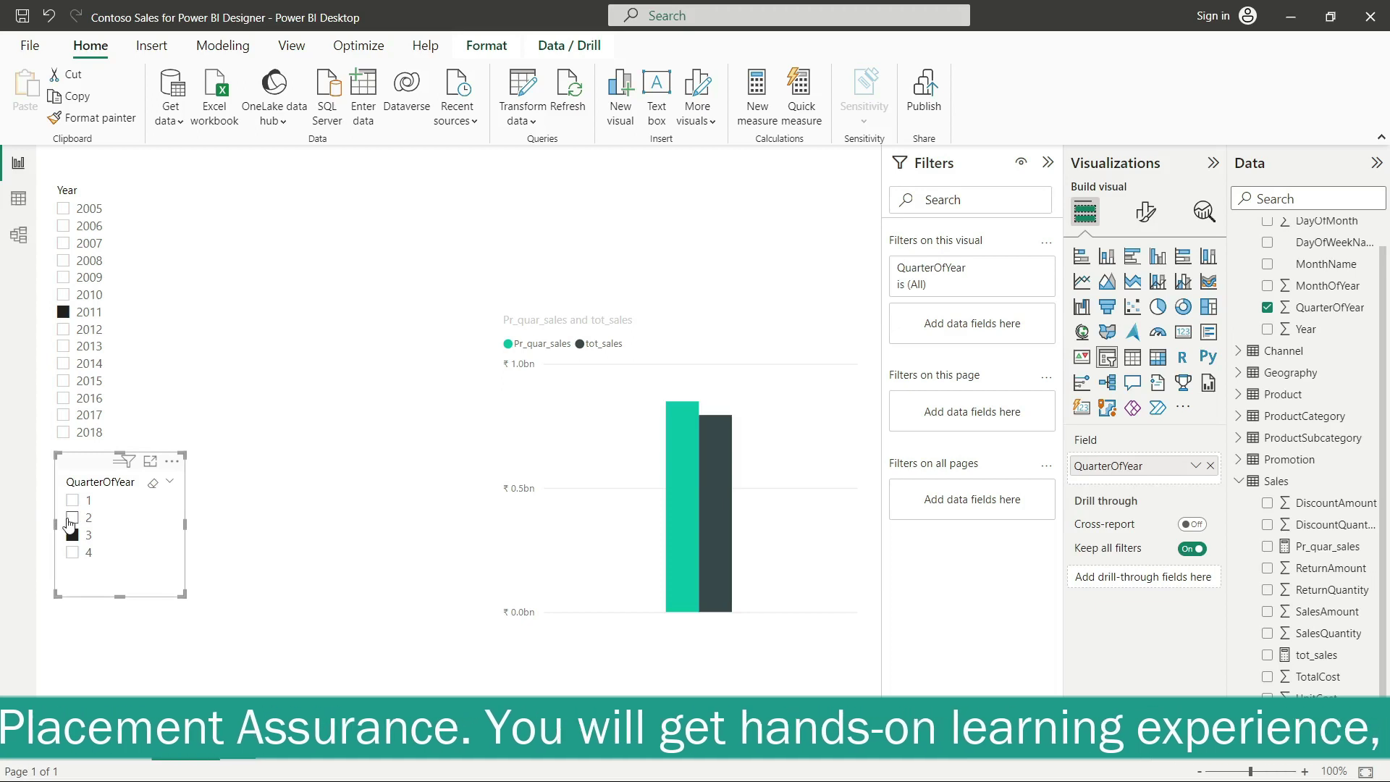
left_click(72, 519)
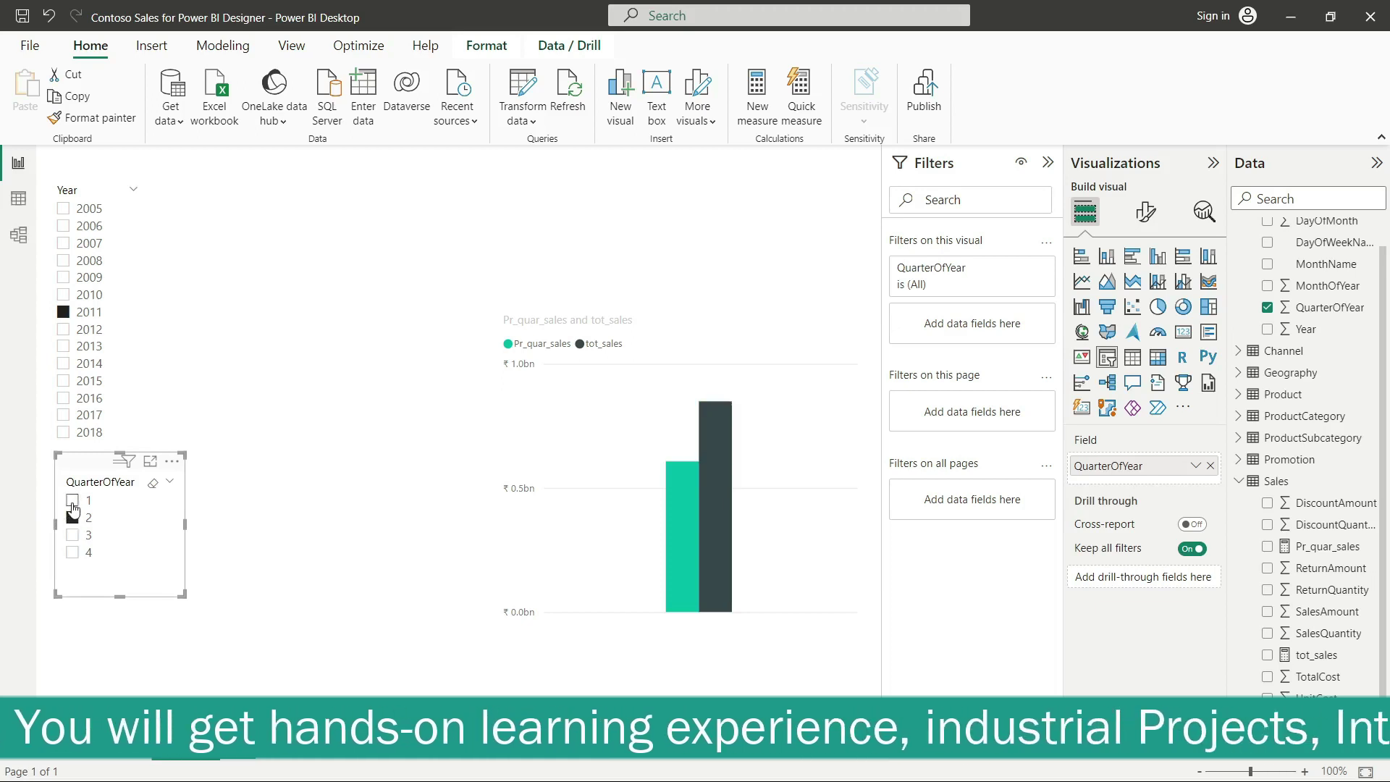
left_click(72, 501)
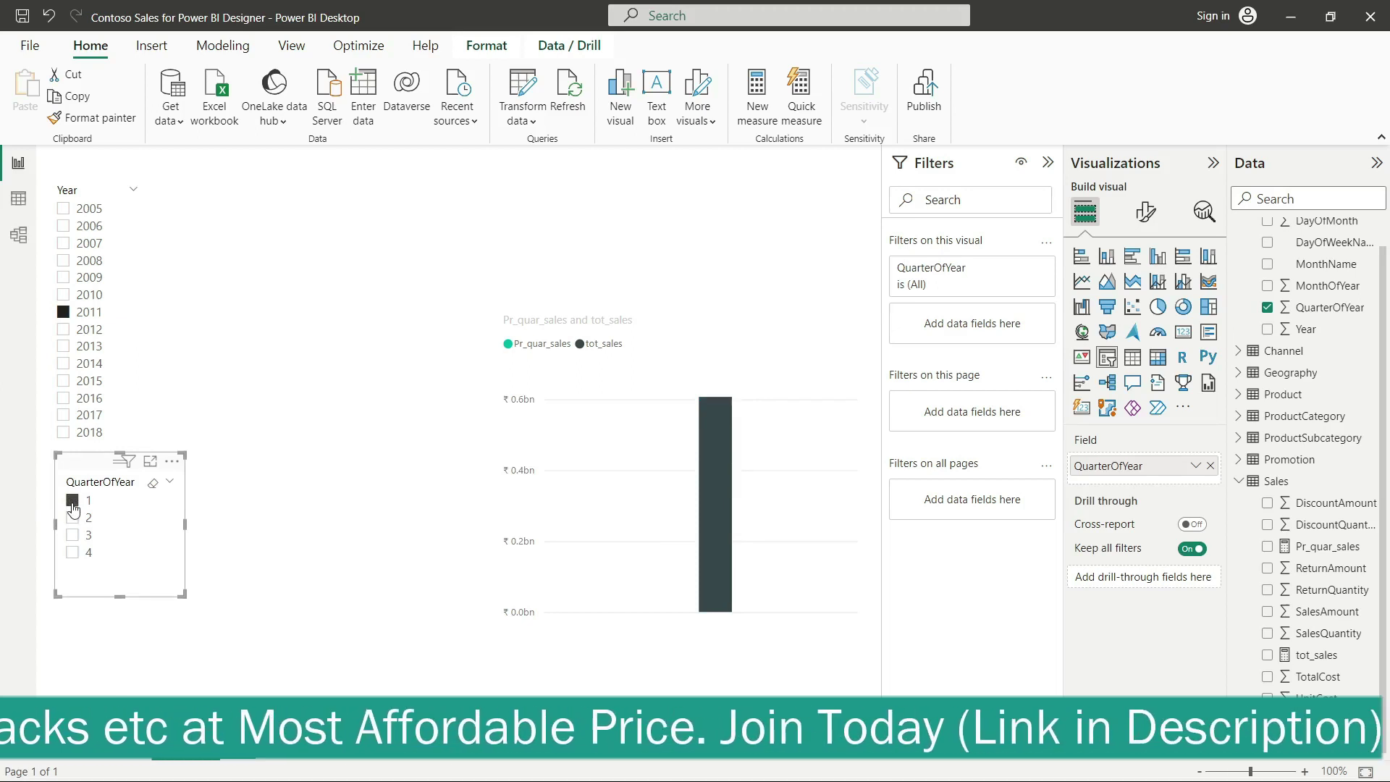
View the Sales table's data, and switch to the PowerPoint DAX slide show to advance to the DAX operators slide.
left_click(22, 202)
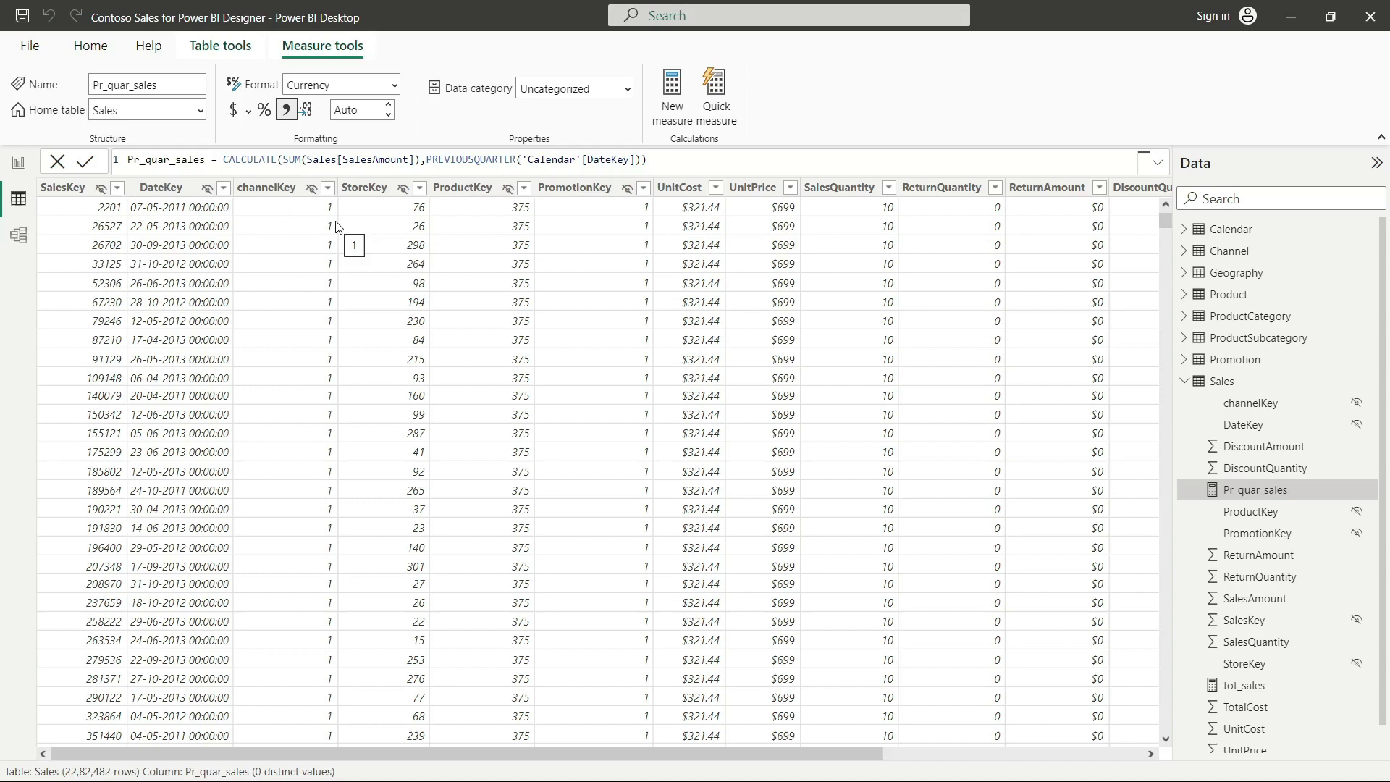
mouse_move(681, 779)
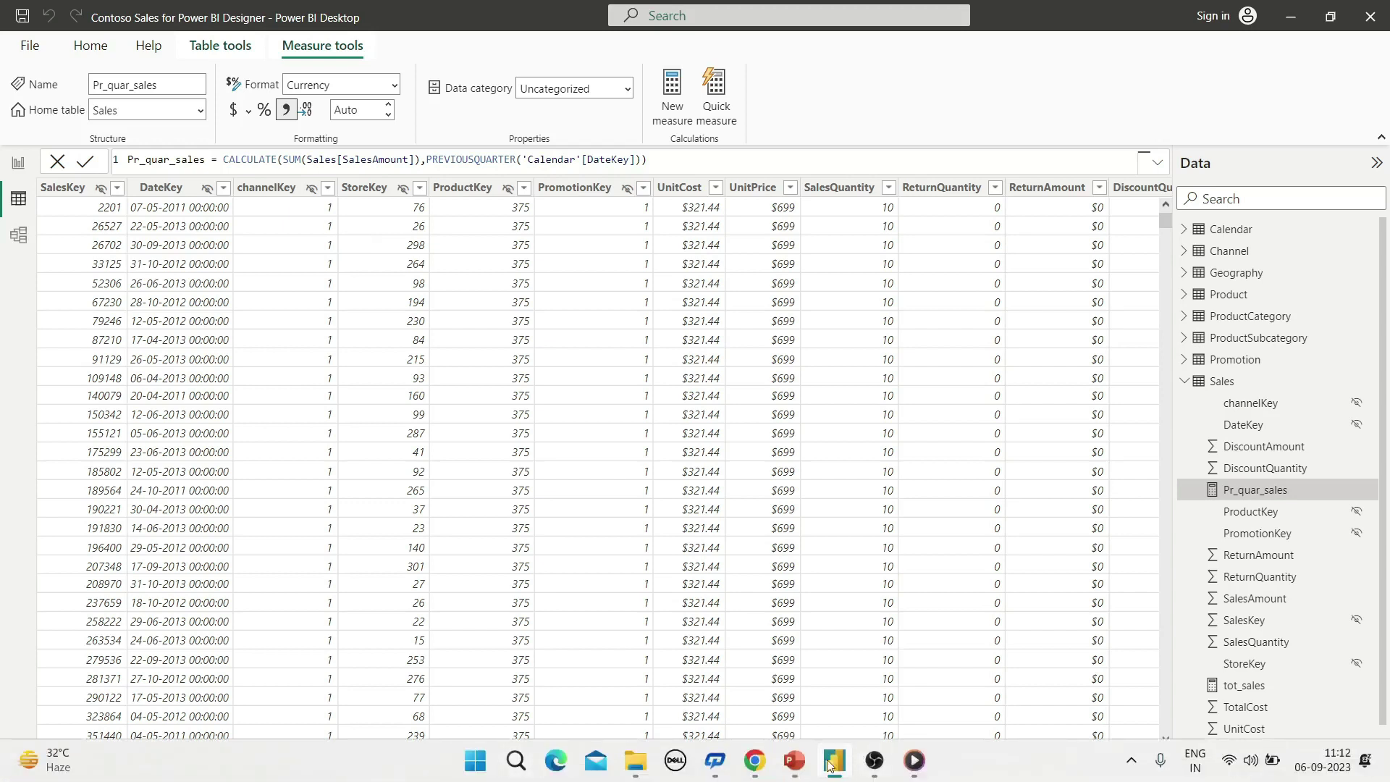
left_click(794, 760)
left_click(582, 599)
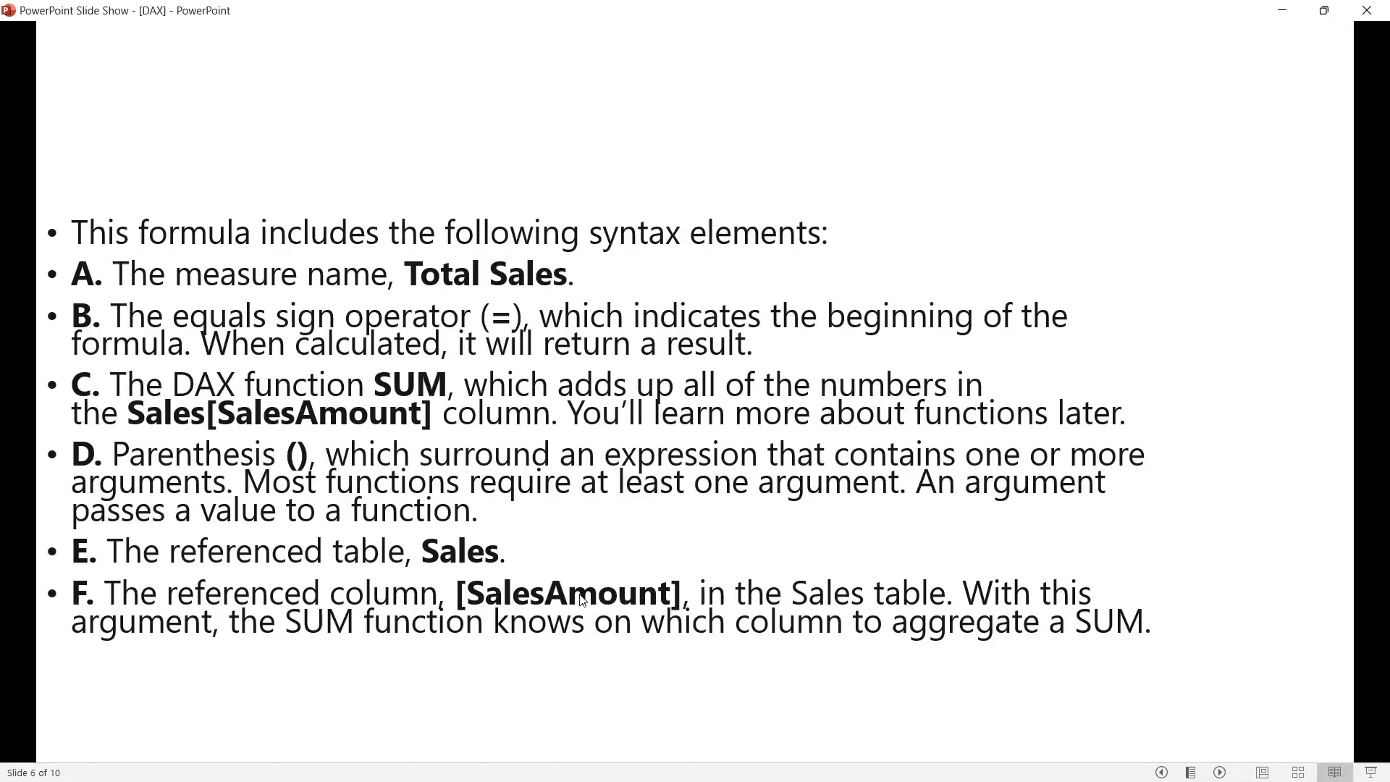
left_click(582, 598)
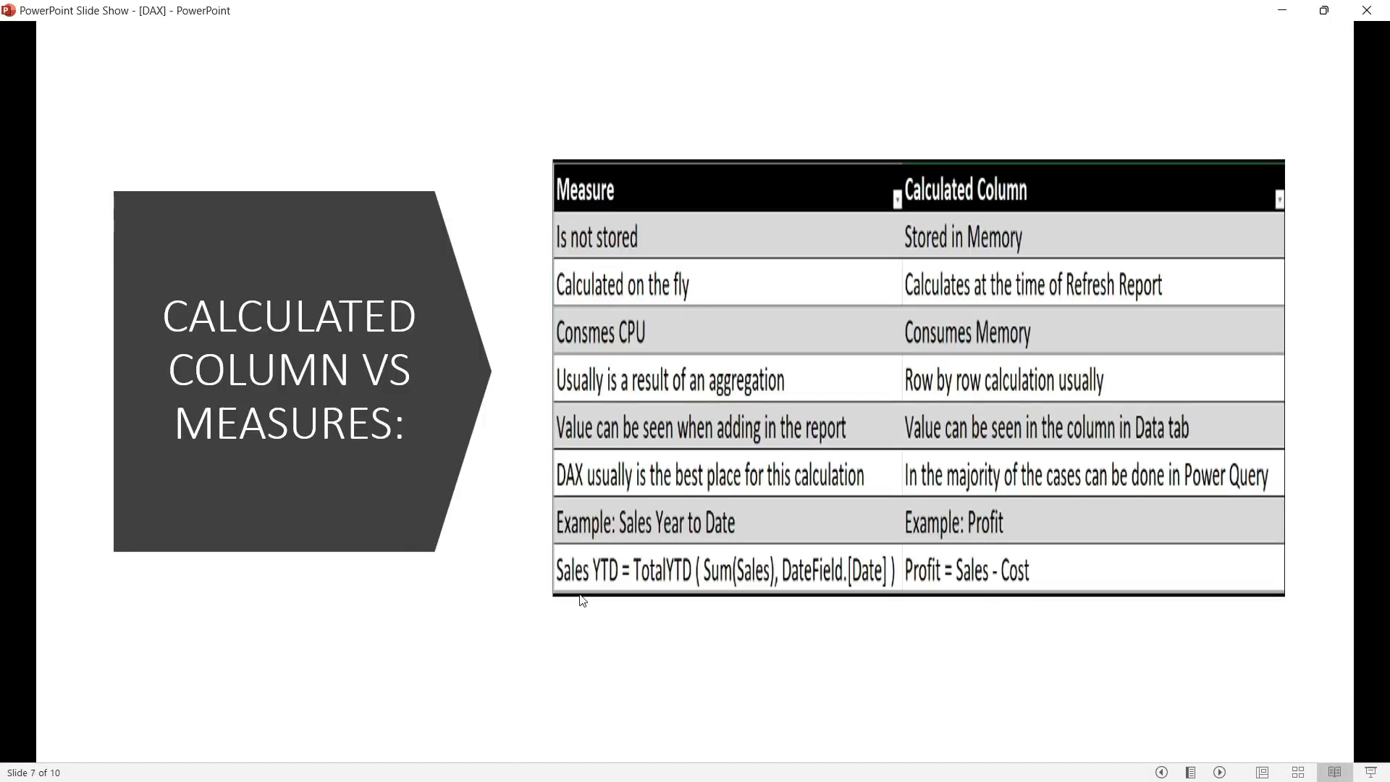
left_click(581, 599)
key("Right")
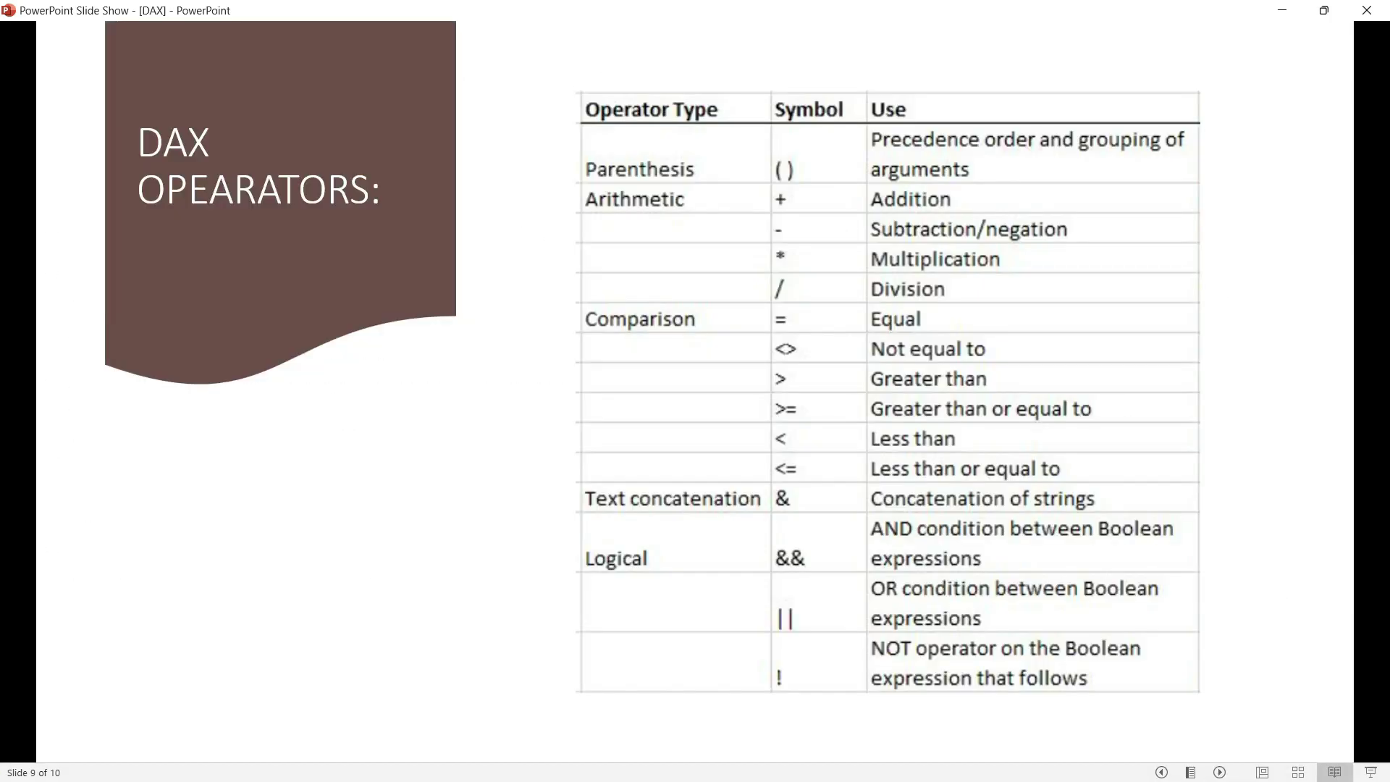